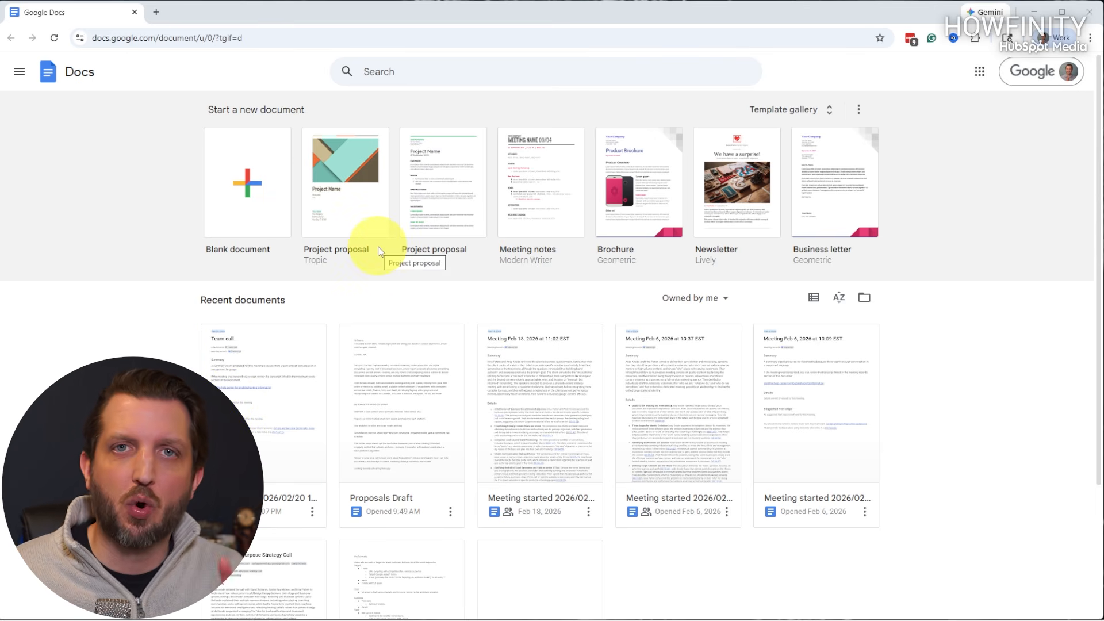
Go to the Docs home page from the Google apps and create a blank document.
click(980, 73)
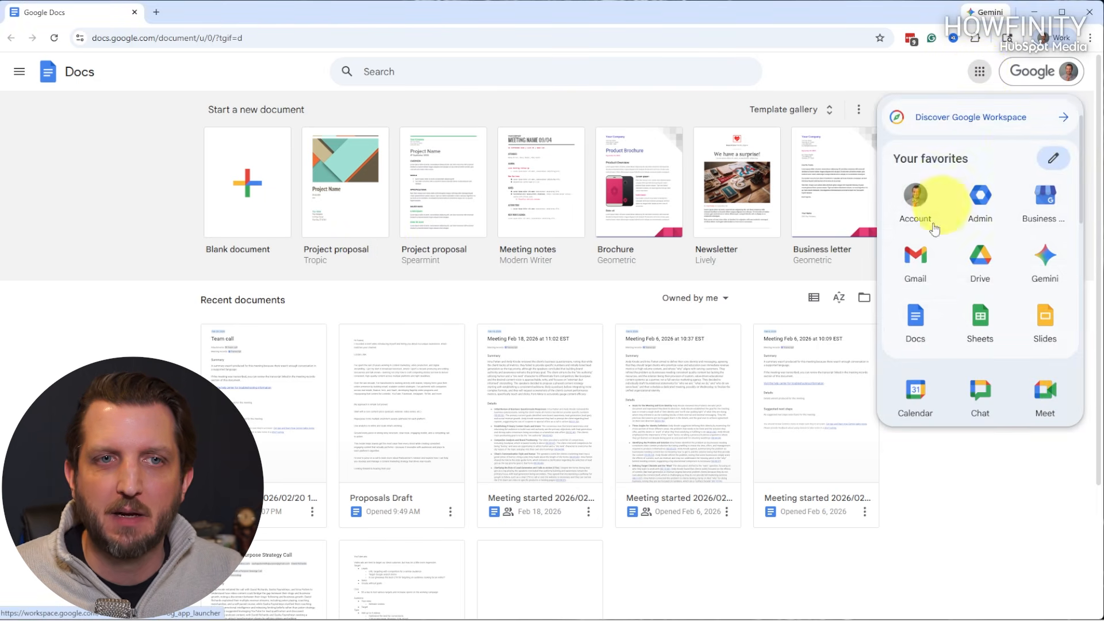
click(917, 324)
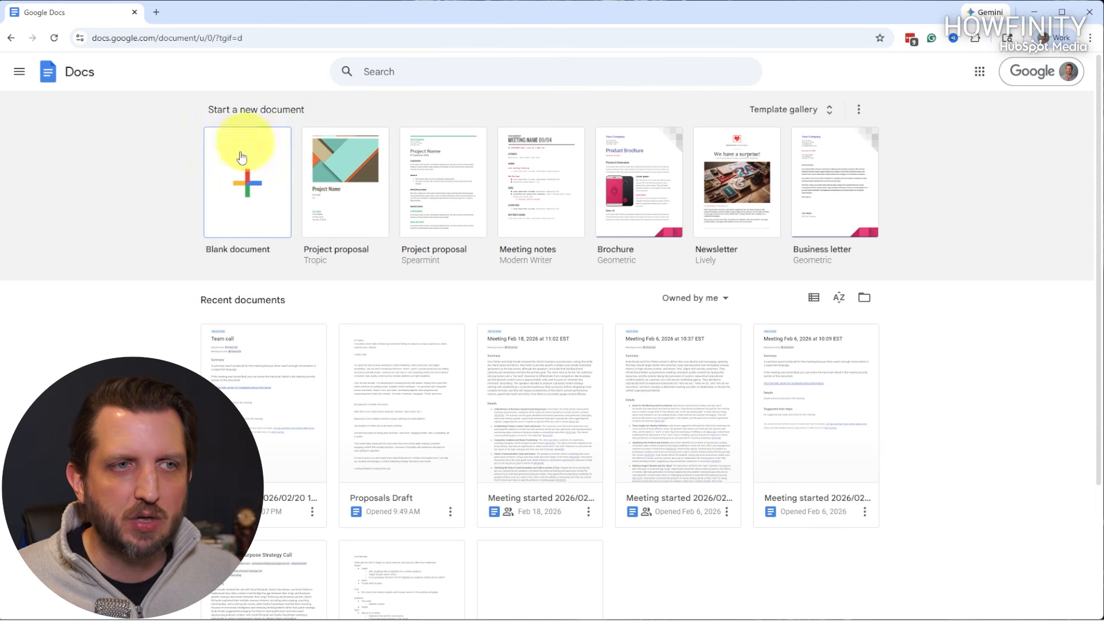
click(253, 196)
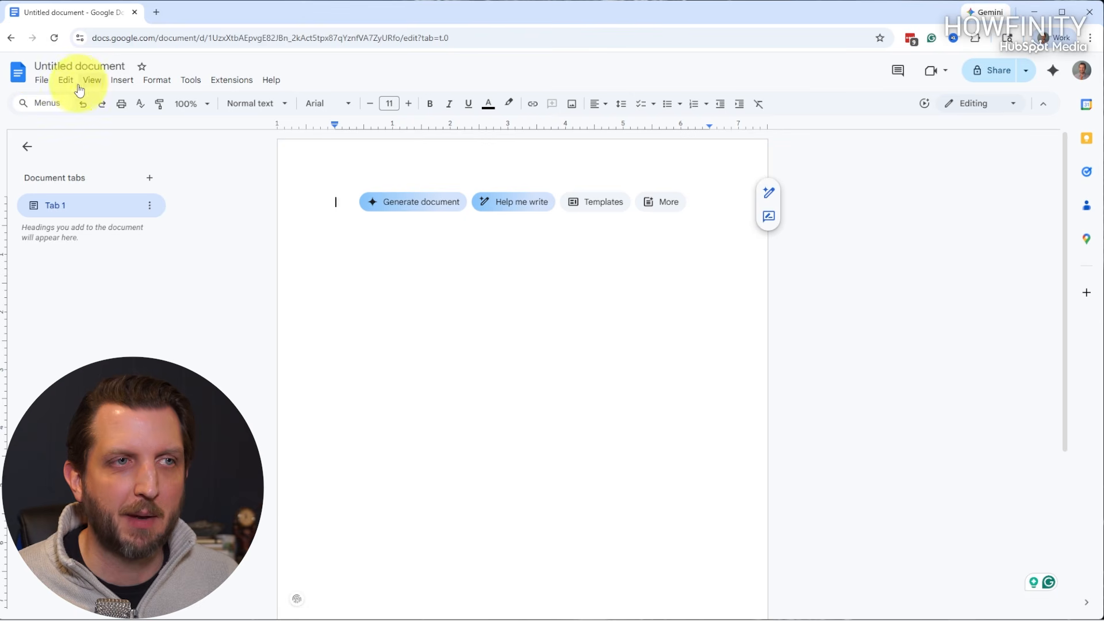
Rename the untitled document as "Family Letter".
click(38, 64)
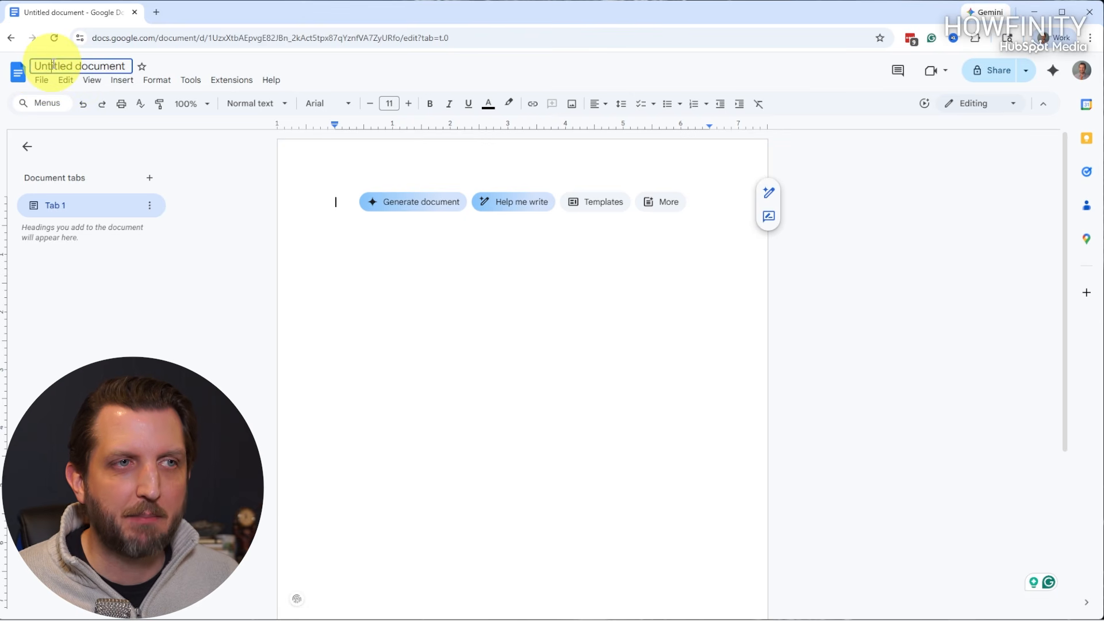
drag(38, 64, 129, 65)
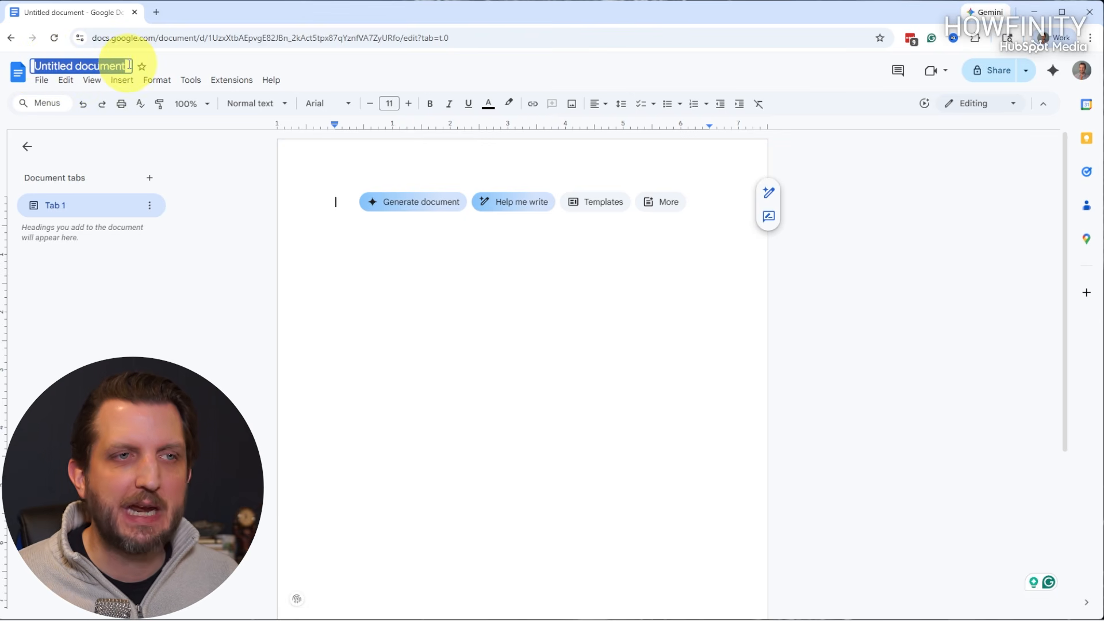
key(BackSpace)
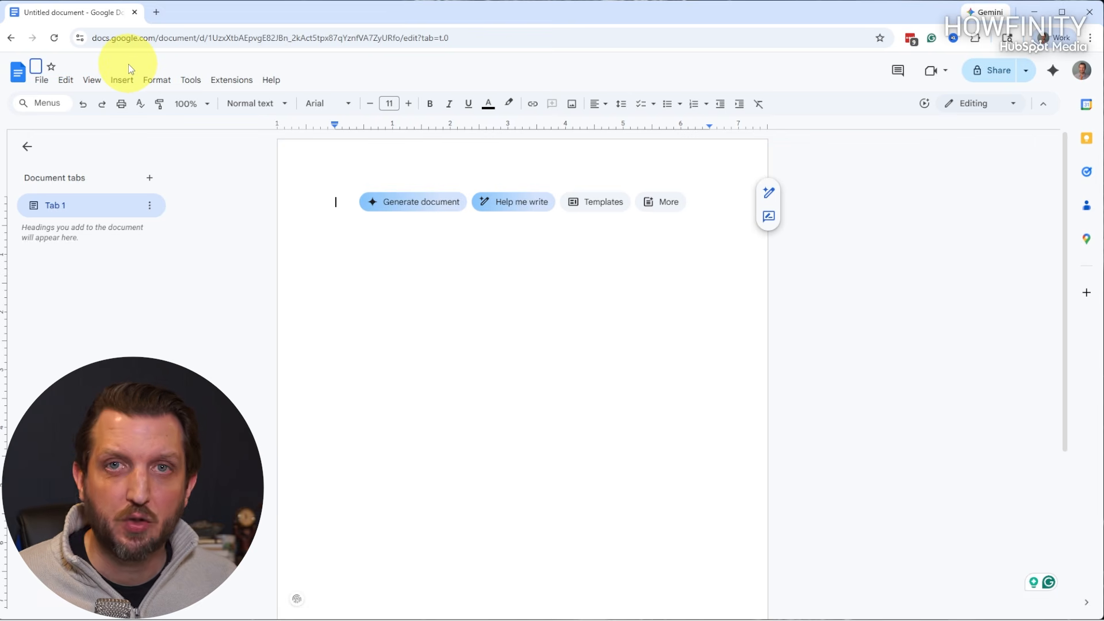
text(Family Letter)
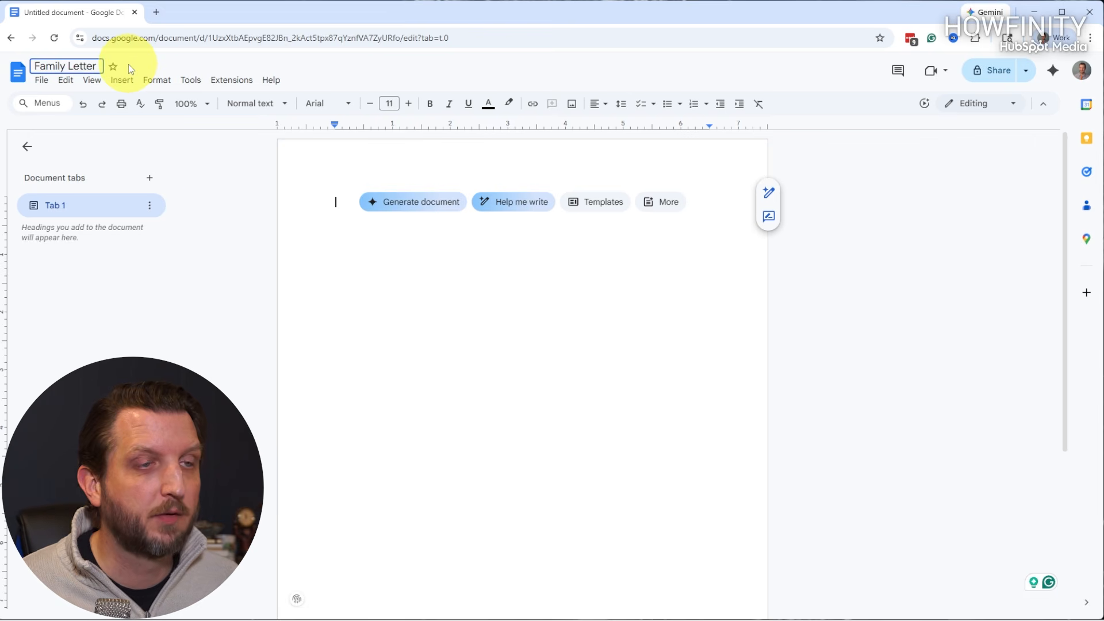
key(Return)
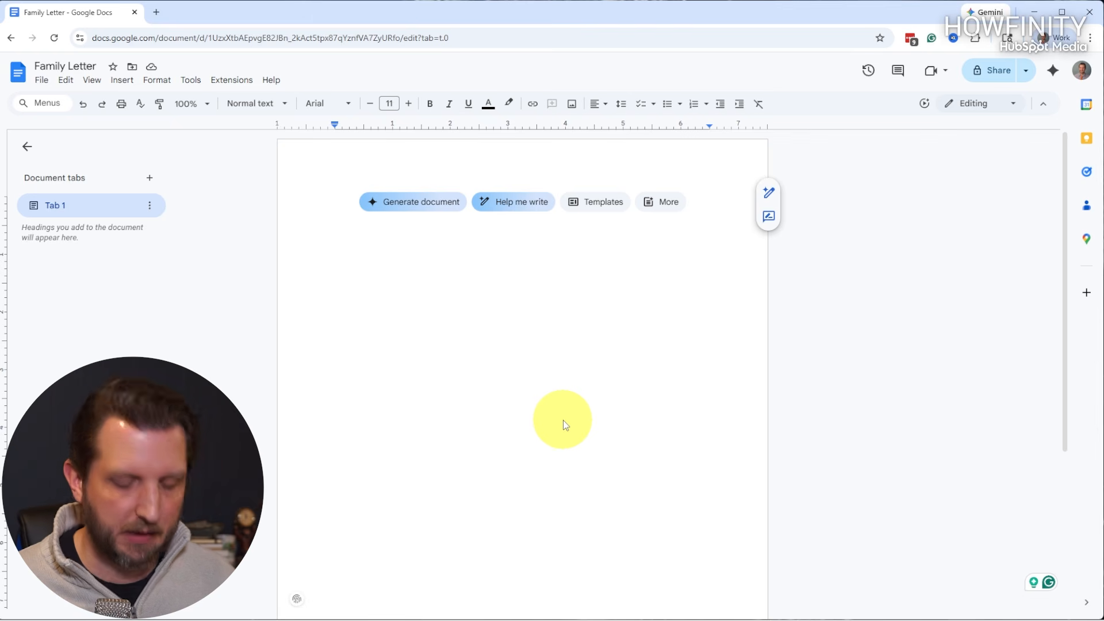
Write the greeting "Dear Family" and, below a blank line, "I am writing to tell you how much I love you all.".
text(Dear Family)
key(Return)
key(Return)
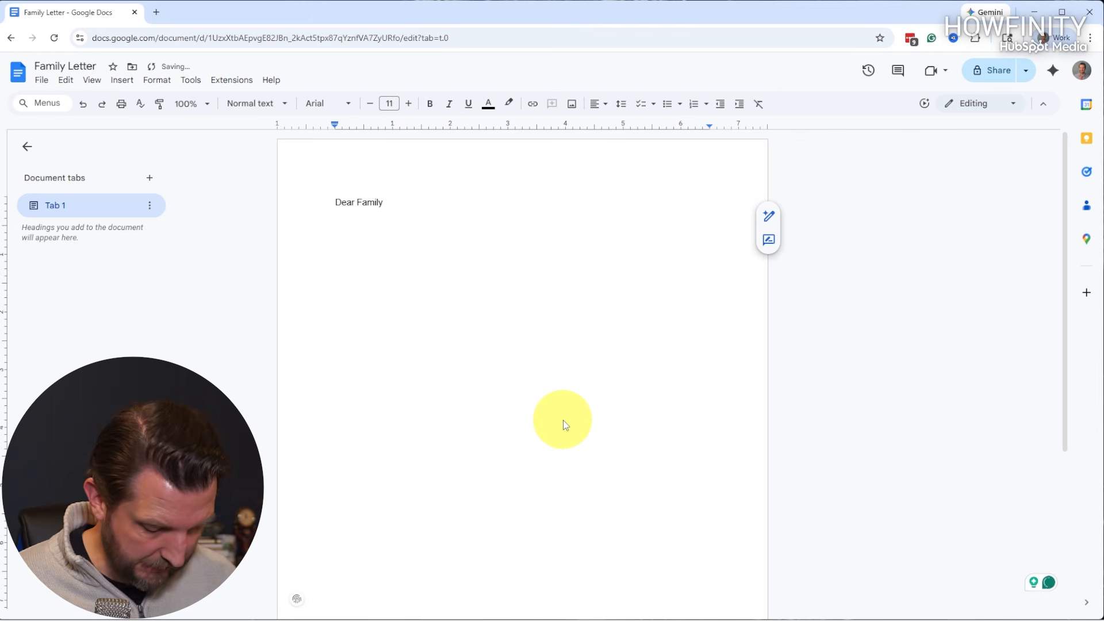
text(I am writing to tell you how much I love you all.)
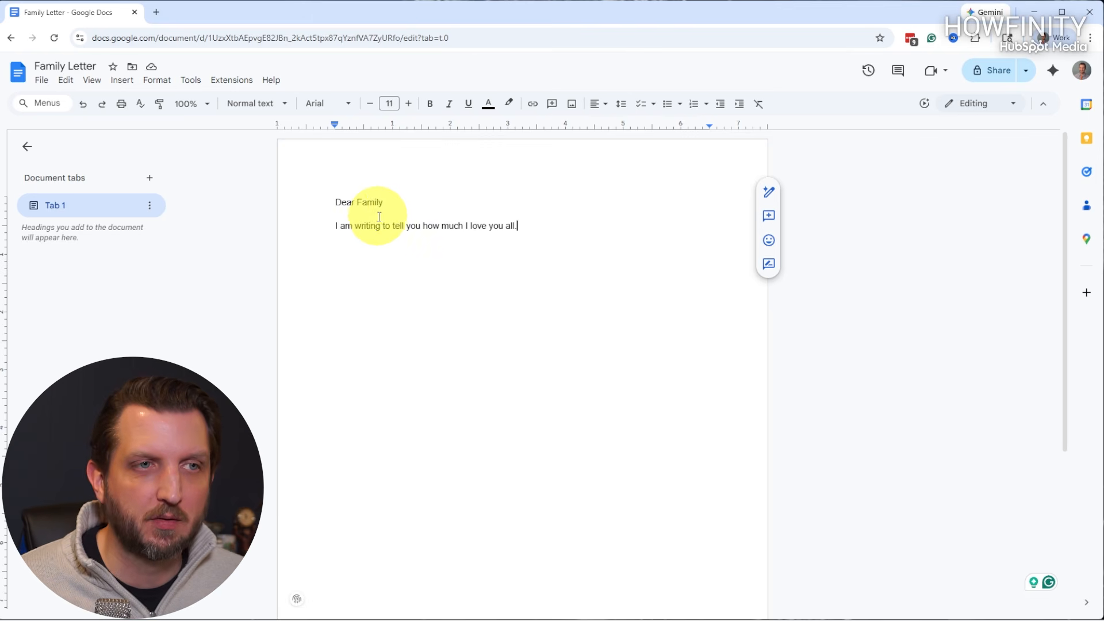
Format the "Dear Family" greeting in the Georgia font at size 15.
drag(336, 202, 385, 199)
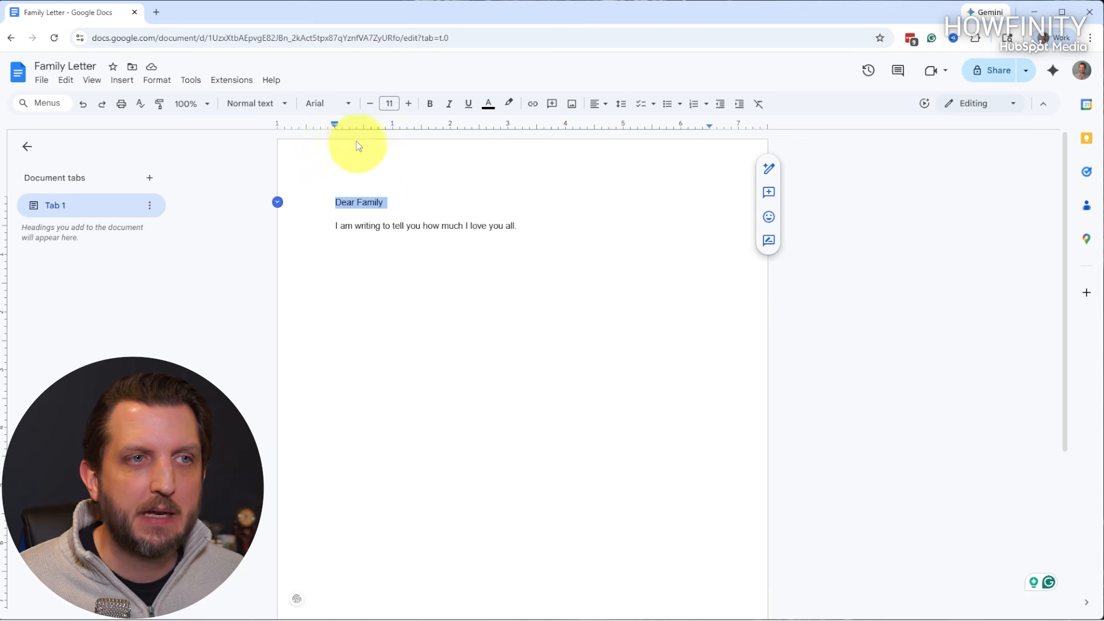
click(270, 108)
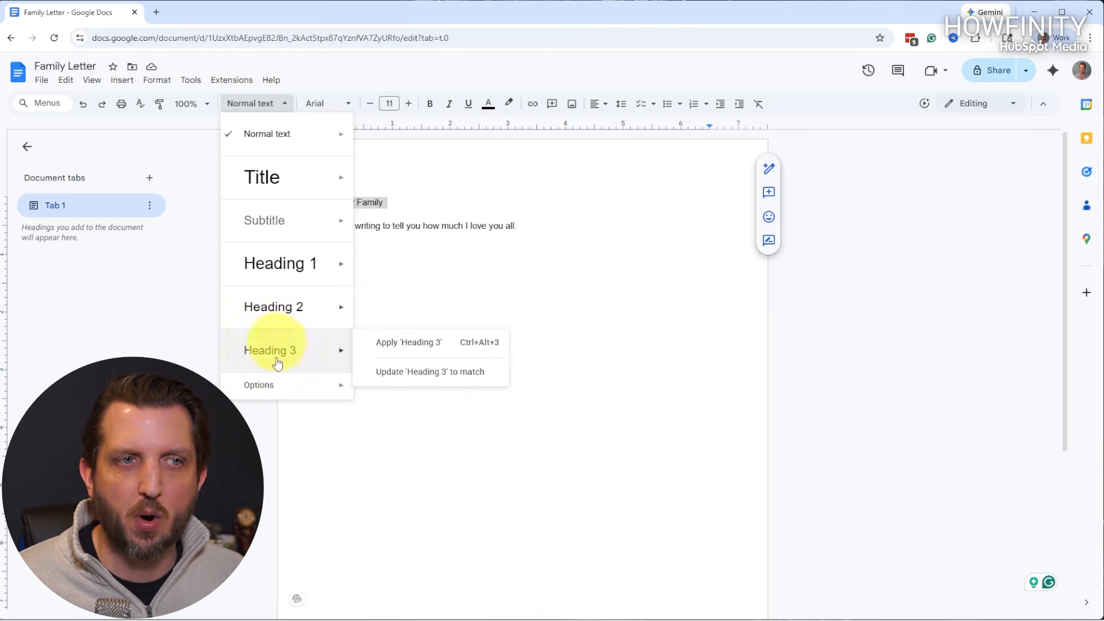
mouse_move(278, 218)
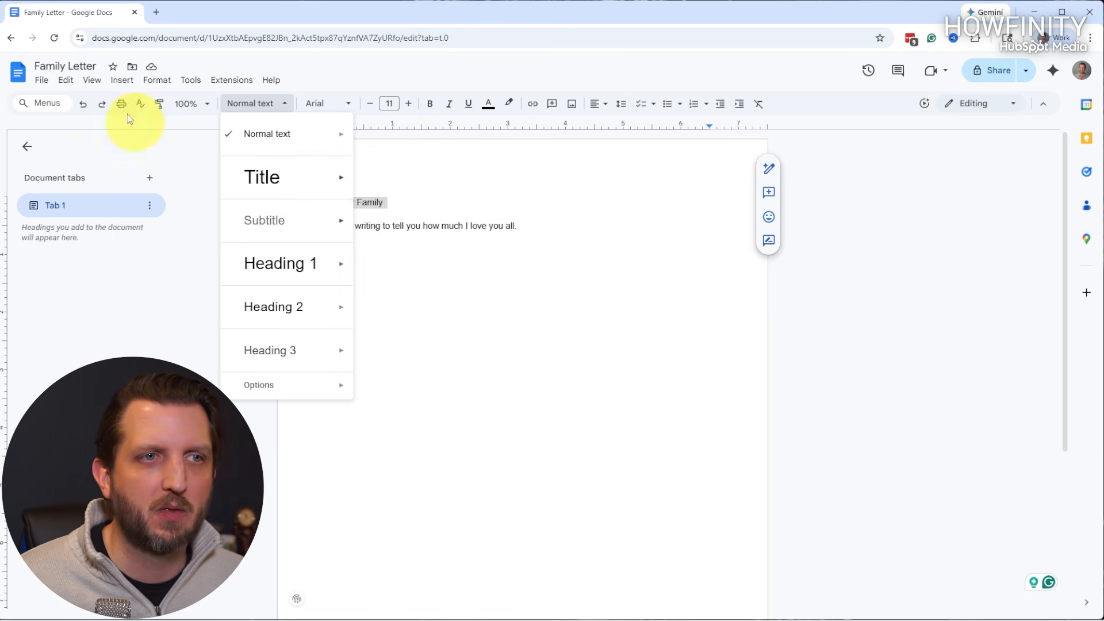
click(347, 108)
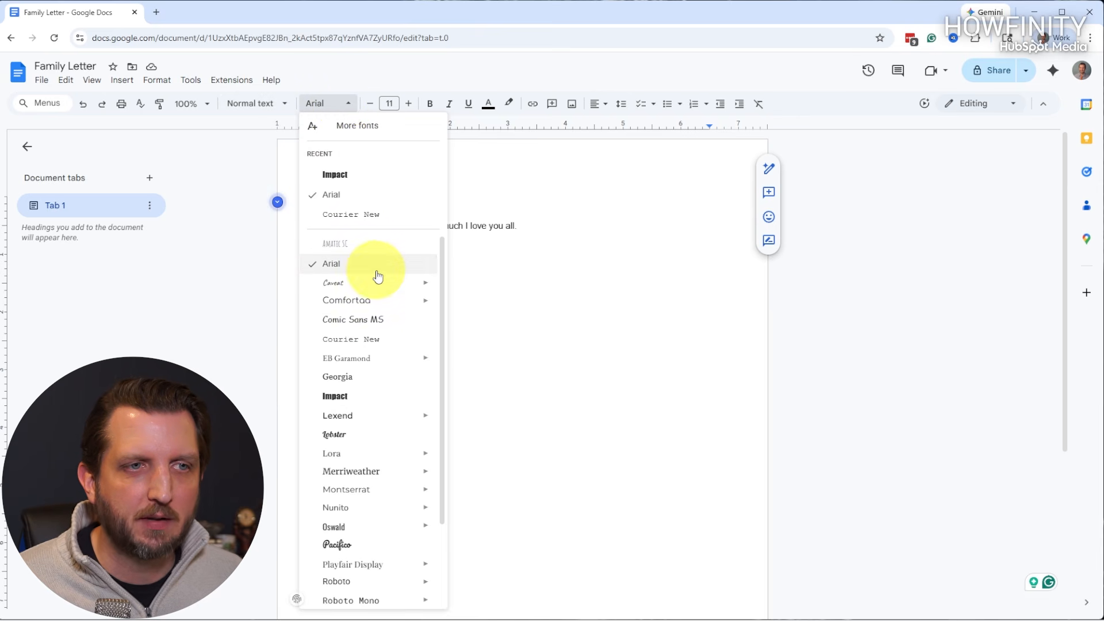
click(339, 377)
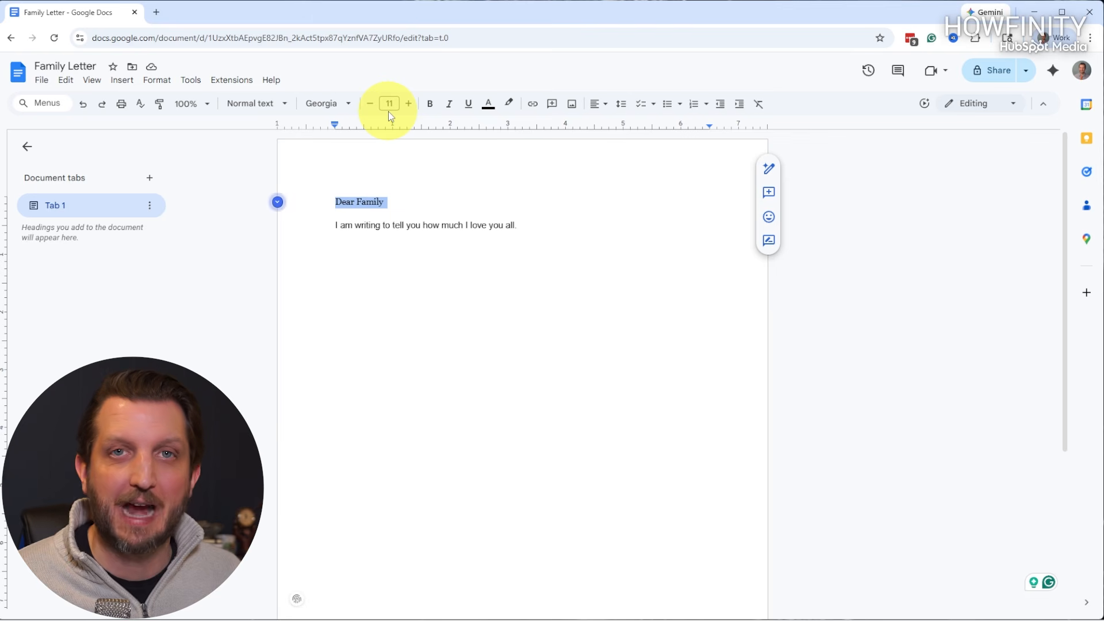
click(409, 104)
click(409, 105)
click(409, 105)
click(410, 105)
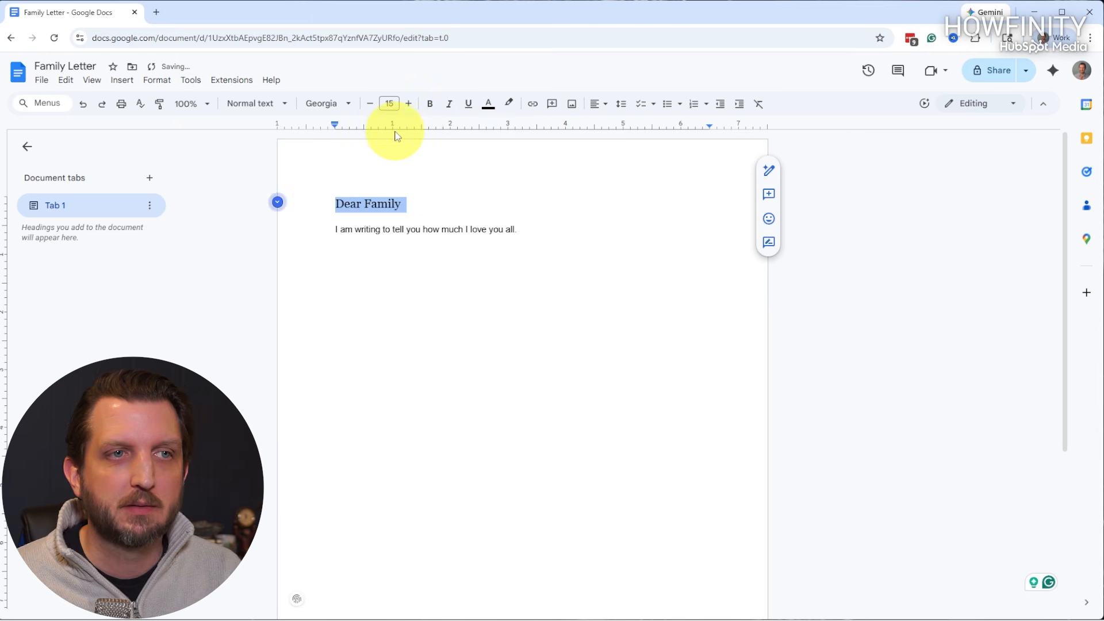
Try bold, italic and underline on the "Dear Family" greeting and remove all three again.
click(431, 105)
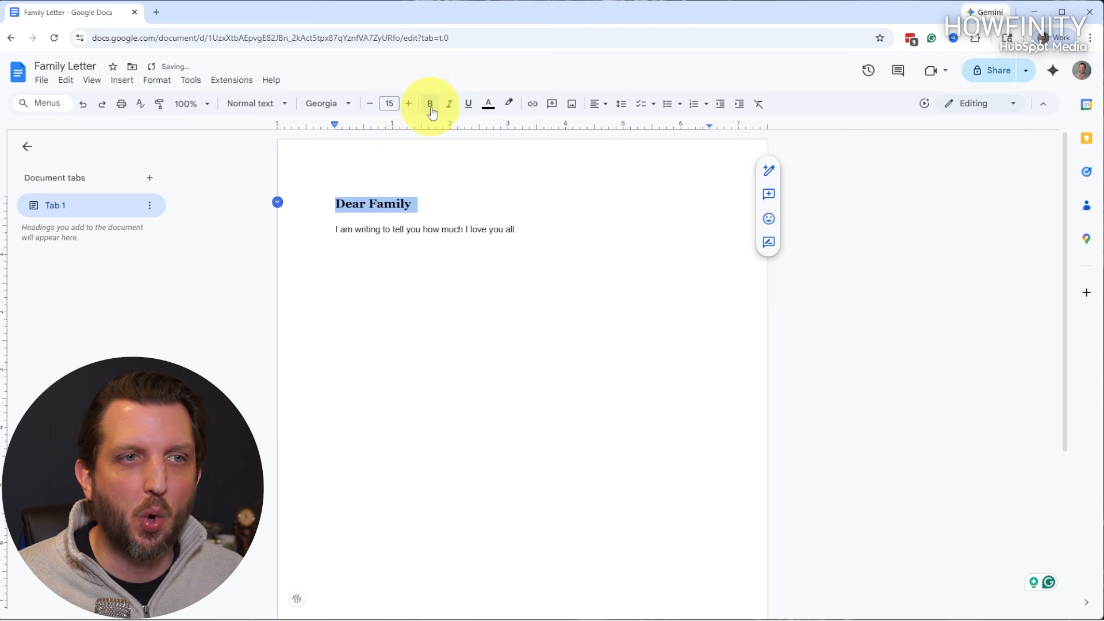
click(449, 105)
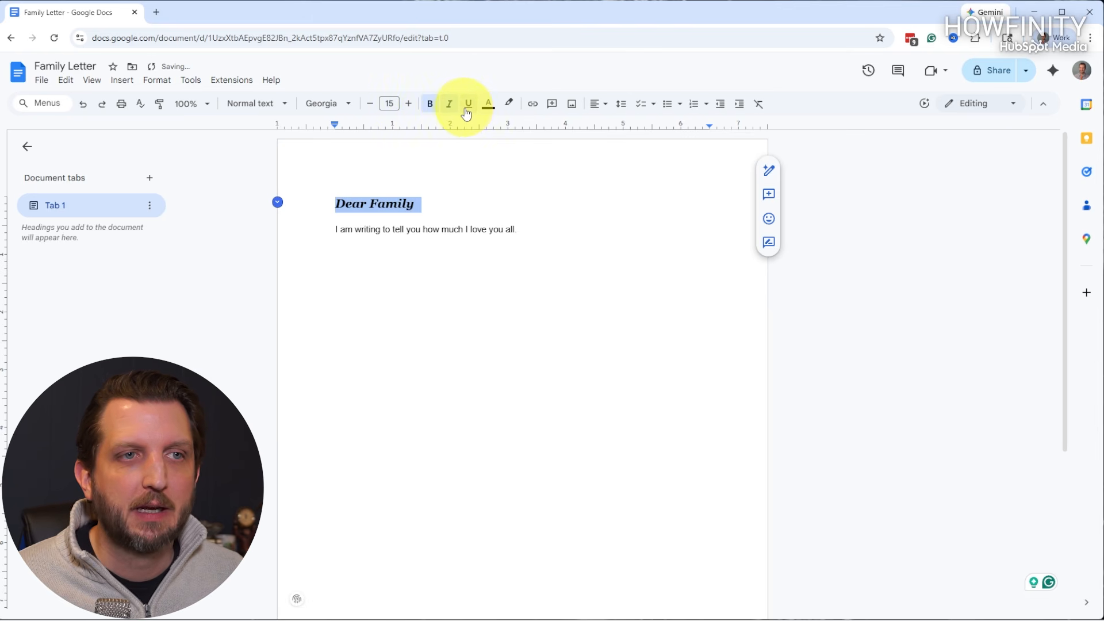
click(469, 104)
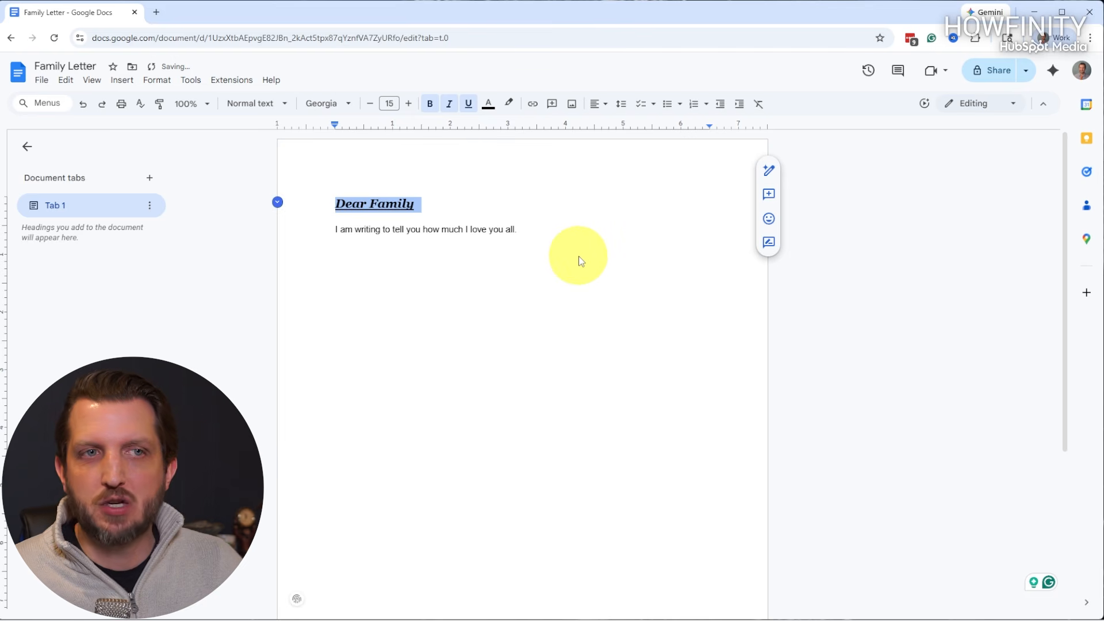
click(469, 103)
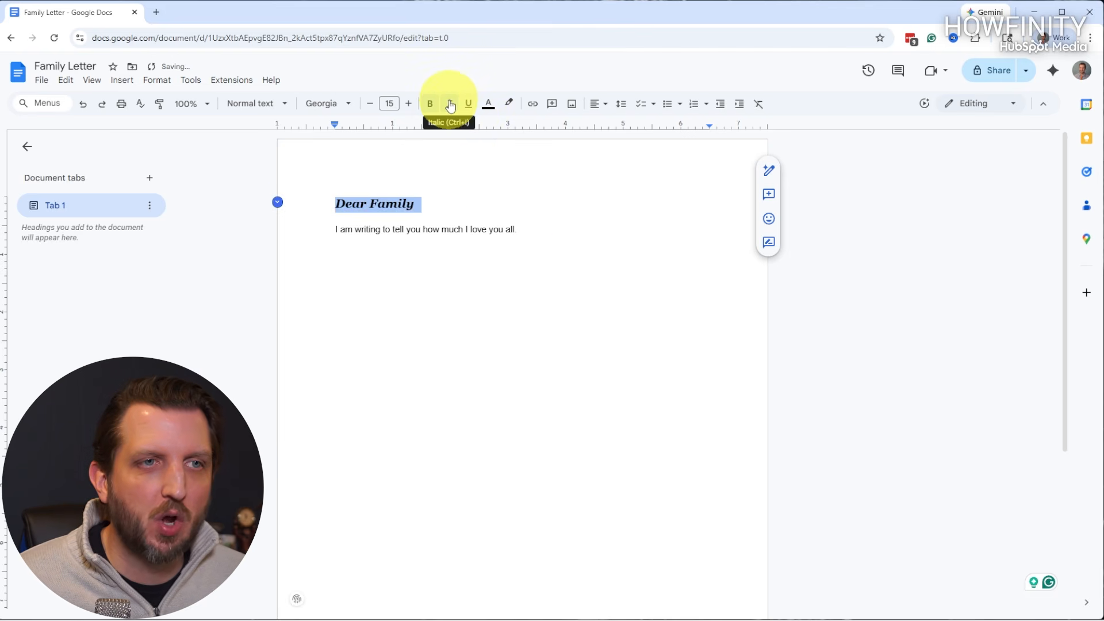
click(450, 104)
click(429, 104)
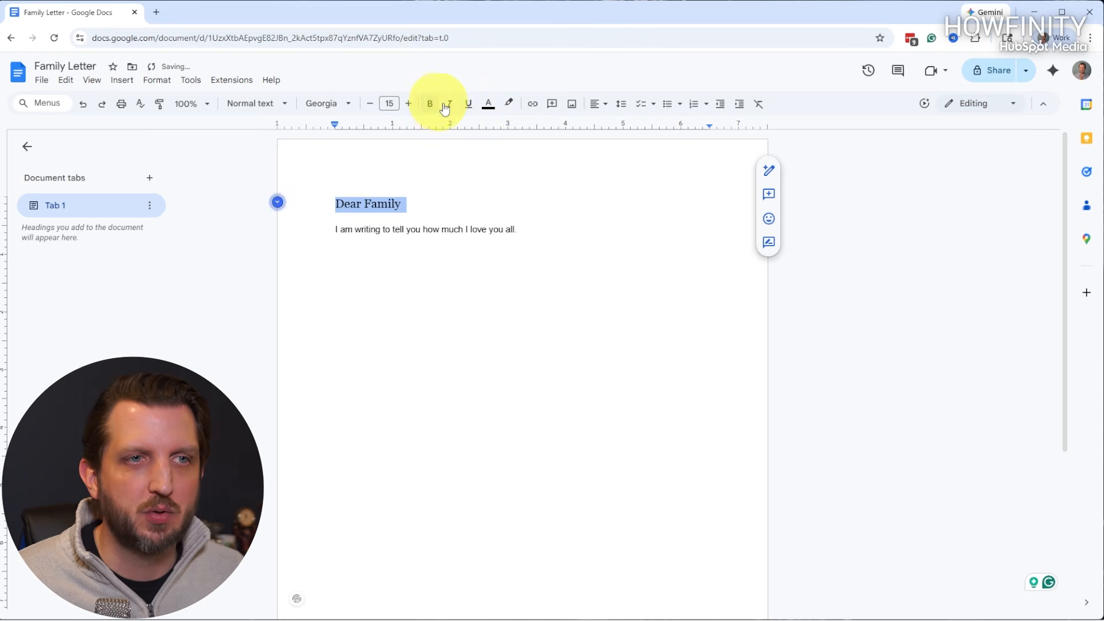
click(493, 109)
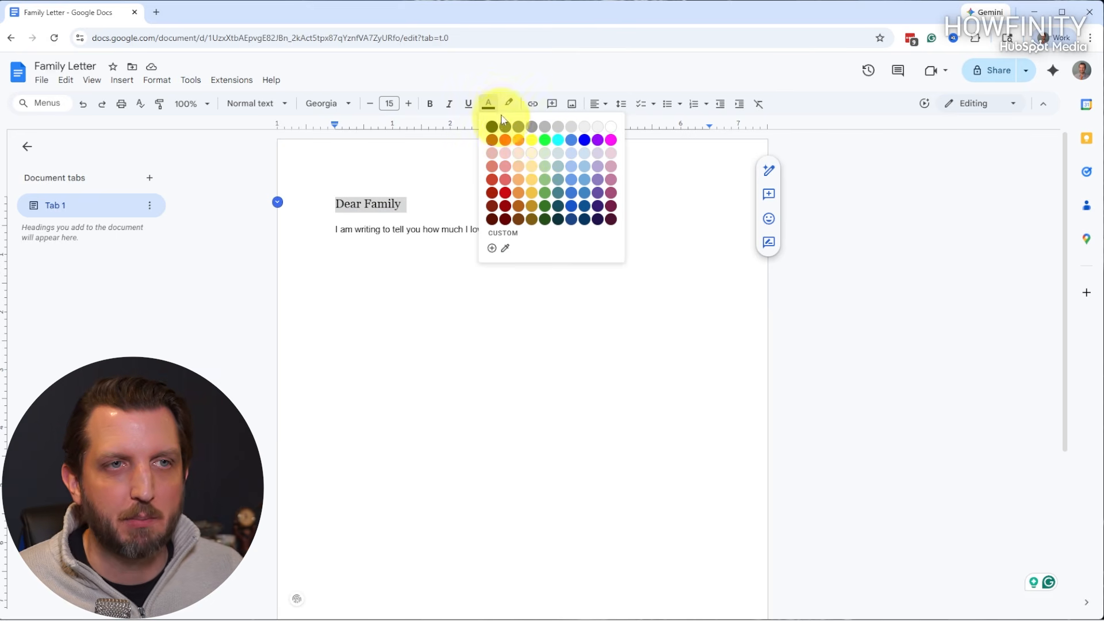
click(510, 90)
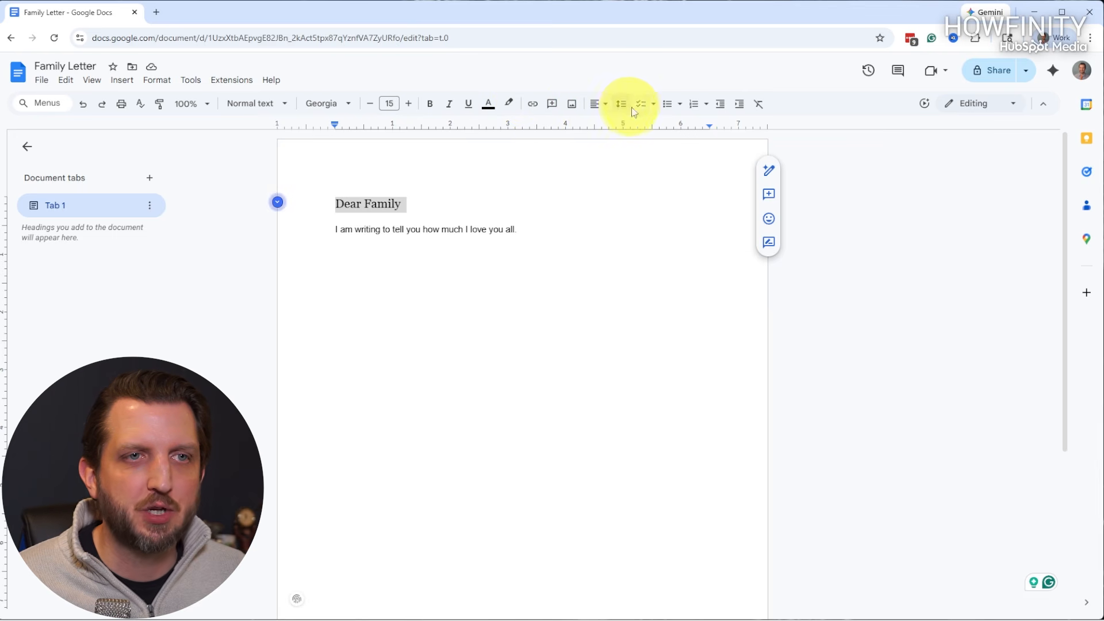
Add a bulleted list below the sentence with "You're supportive", "Funny" and "Always looking out for me", and end it with a blank line.
click(536, 235)
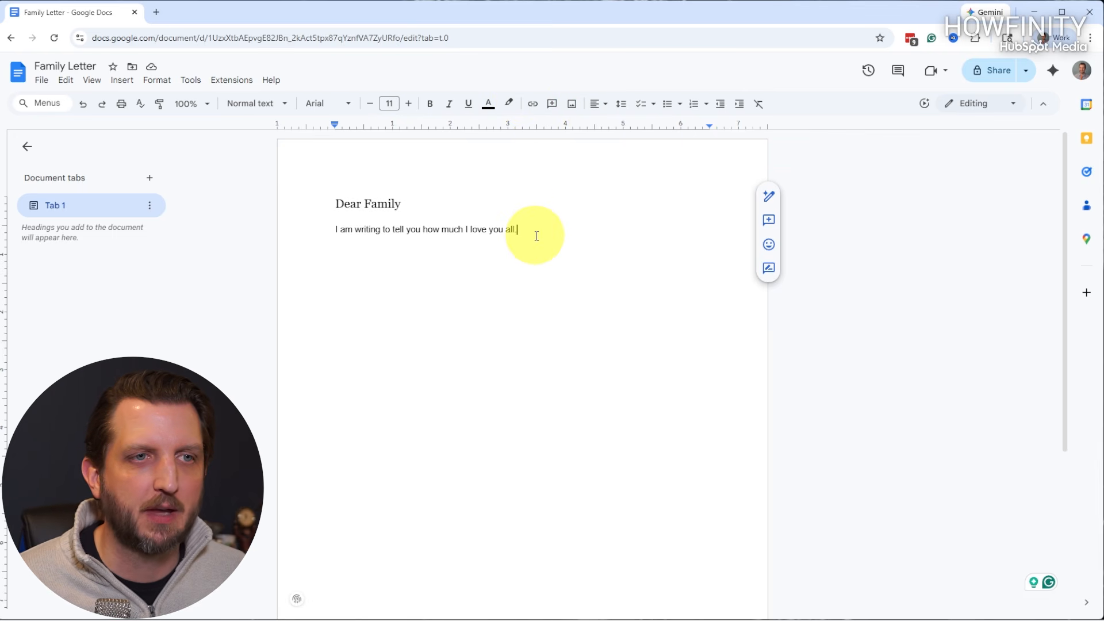
key(Return)
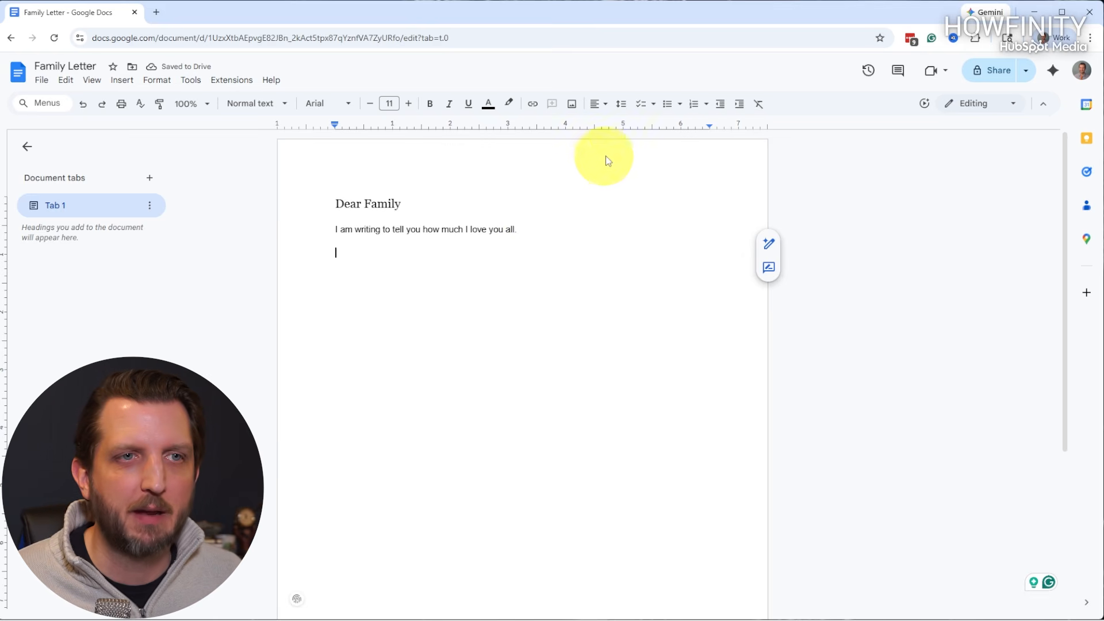
click(667, 104)
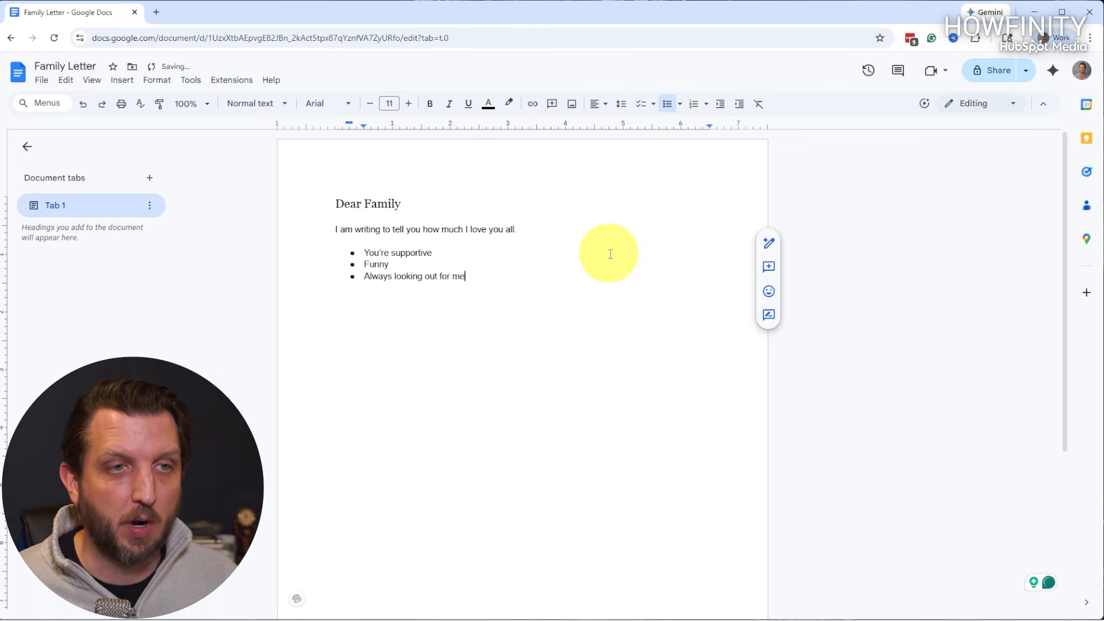
key(Return)
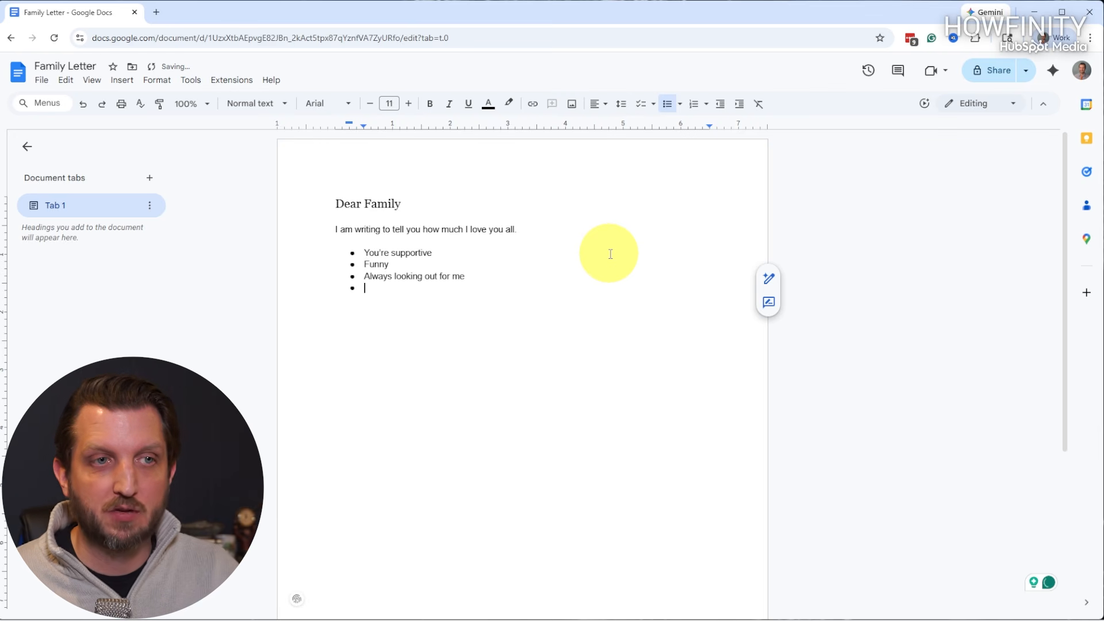
key(Return)
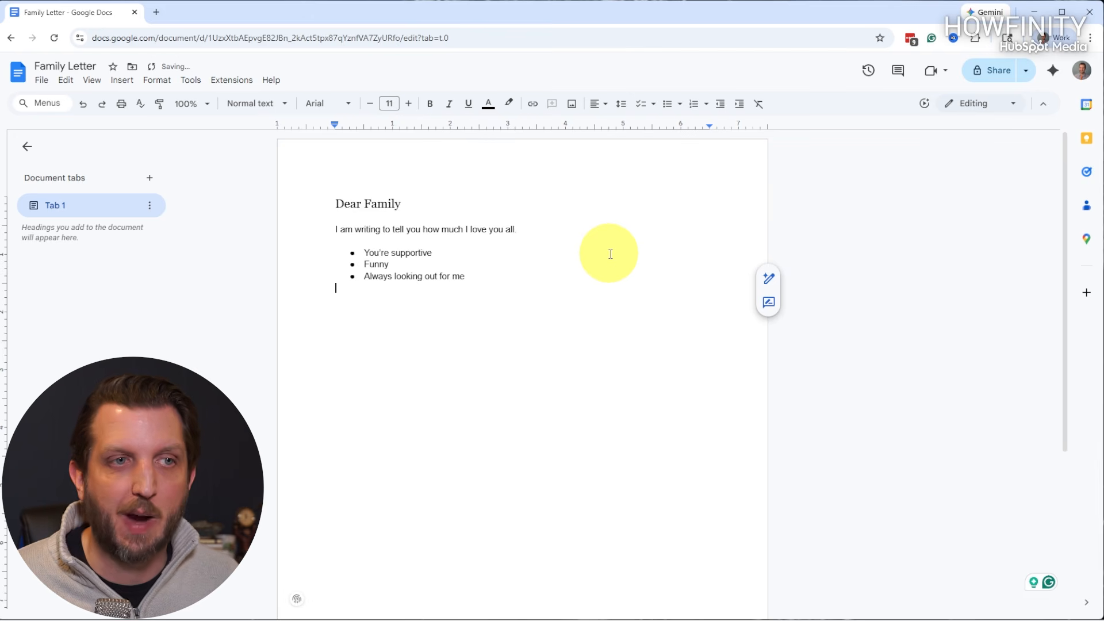
key(Return)
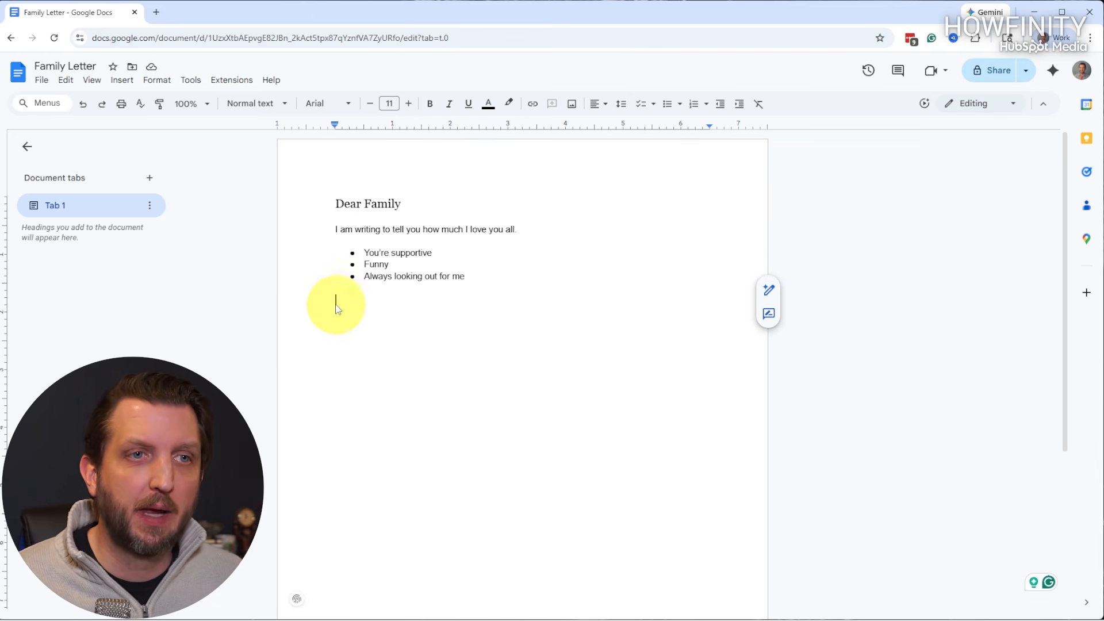
Add a center-aligned sign-off below the list, with "Love" on one line and the sender's first name on the following line.
click(603, 109)
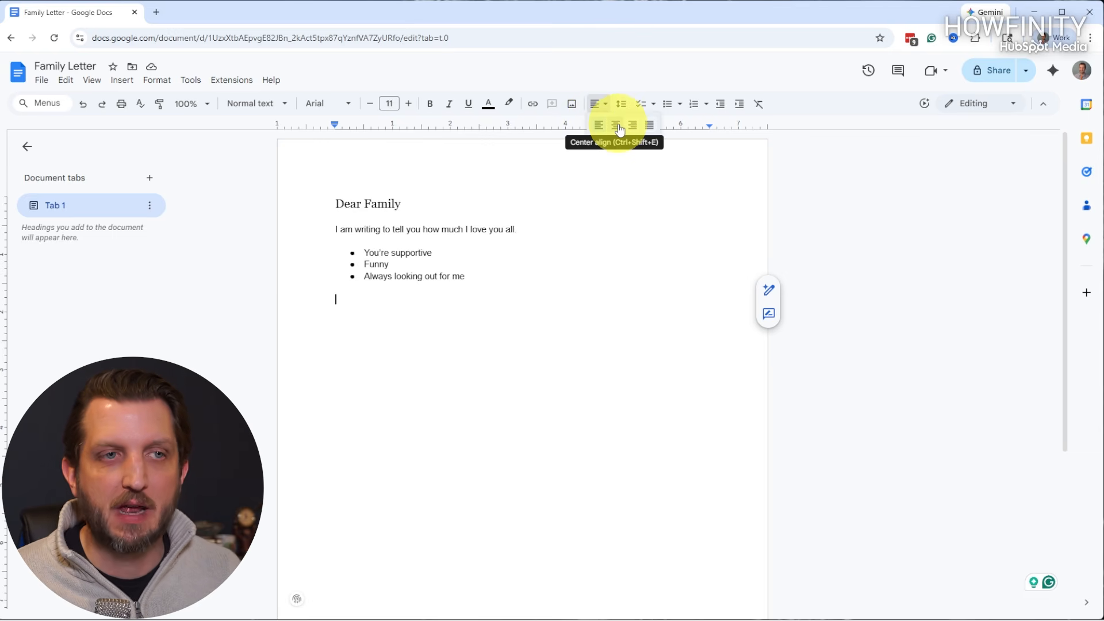
click(616, 125)
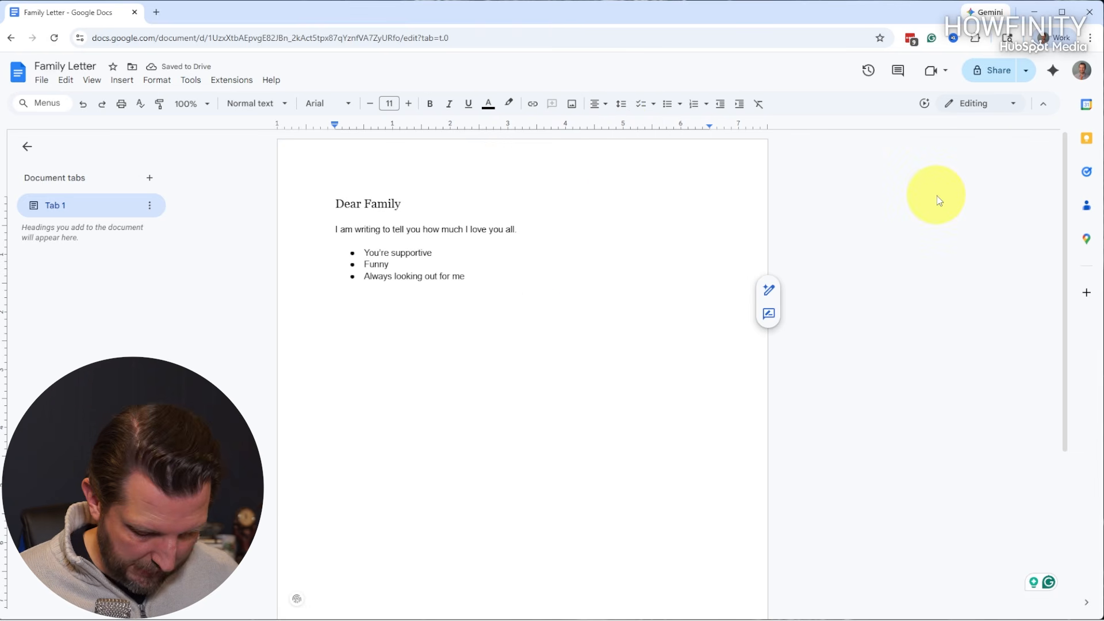
text(Loive)
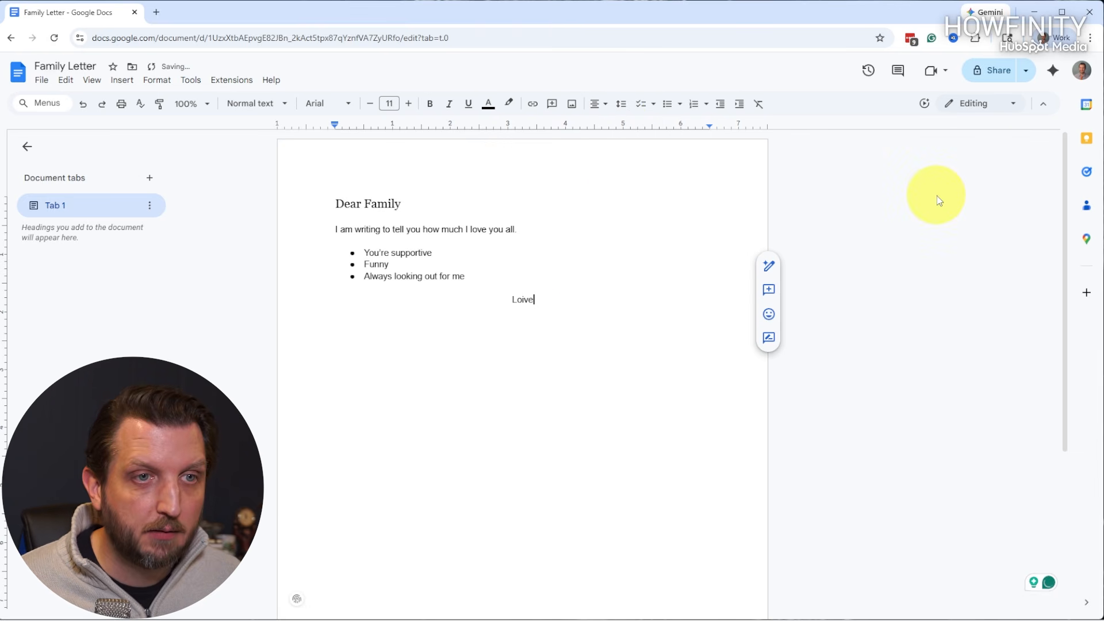
key(Return)
text(Andy)
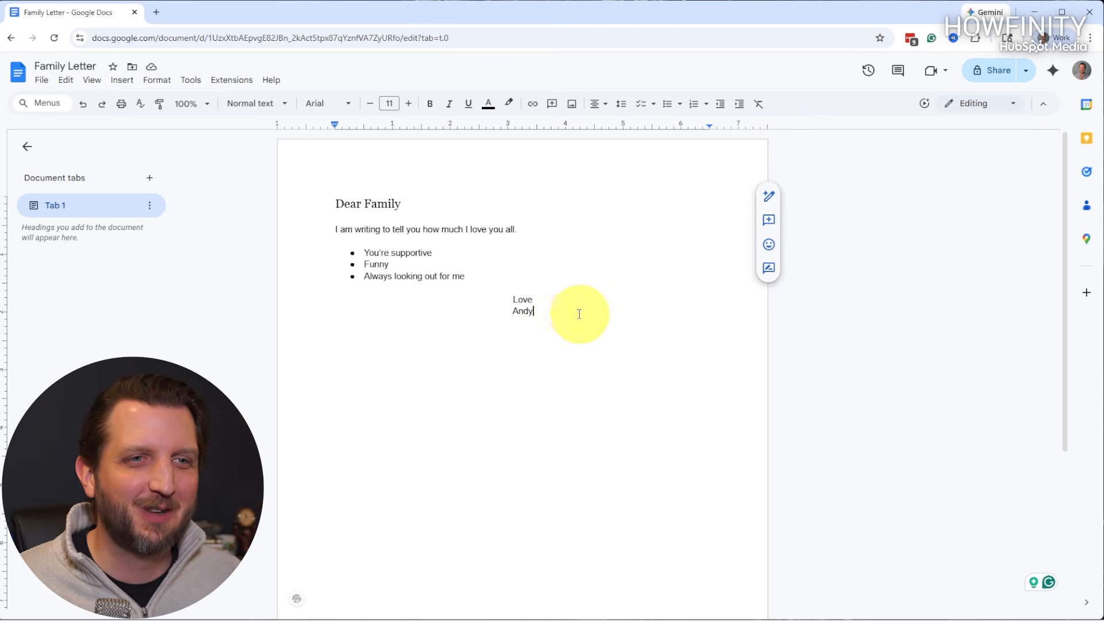
Start a right-aligned line below the centered sign-off, leaving one blank line between them.
key(Return)
key(Return)
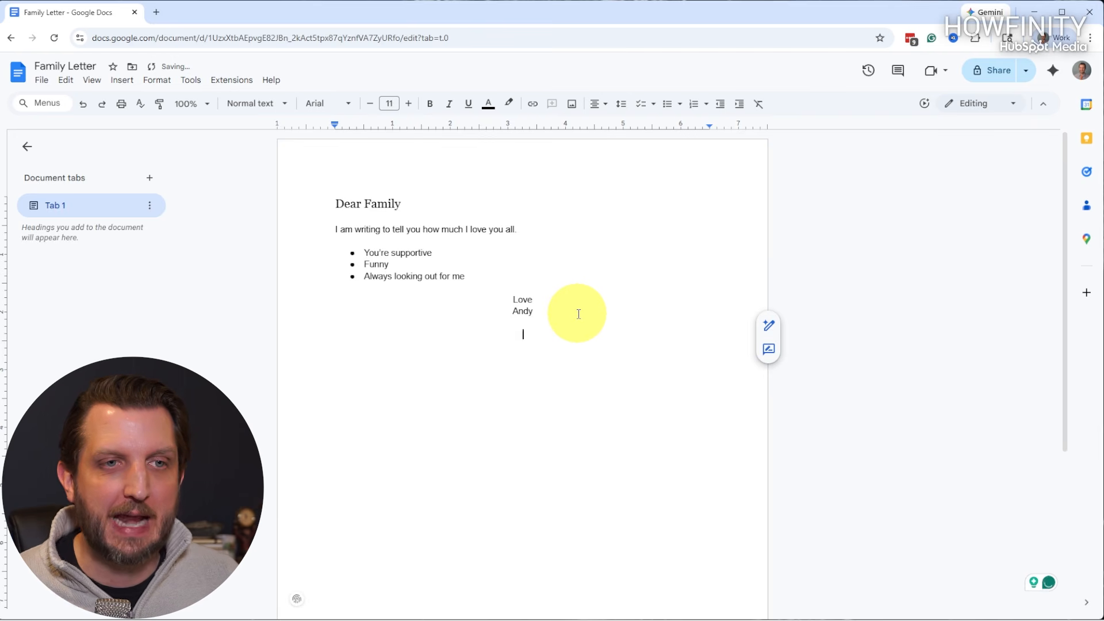
click(596, 106)
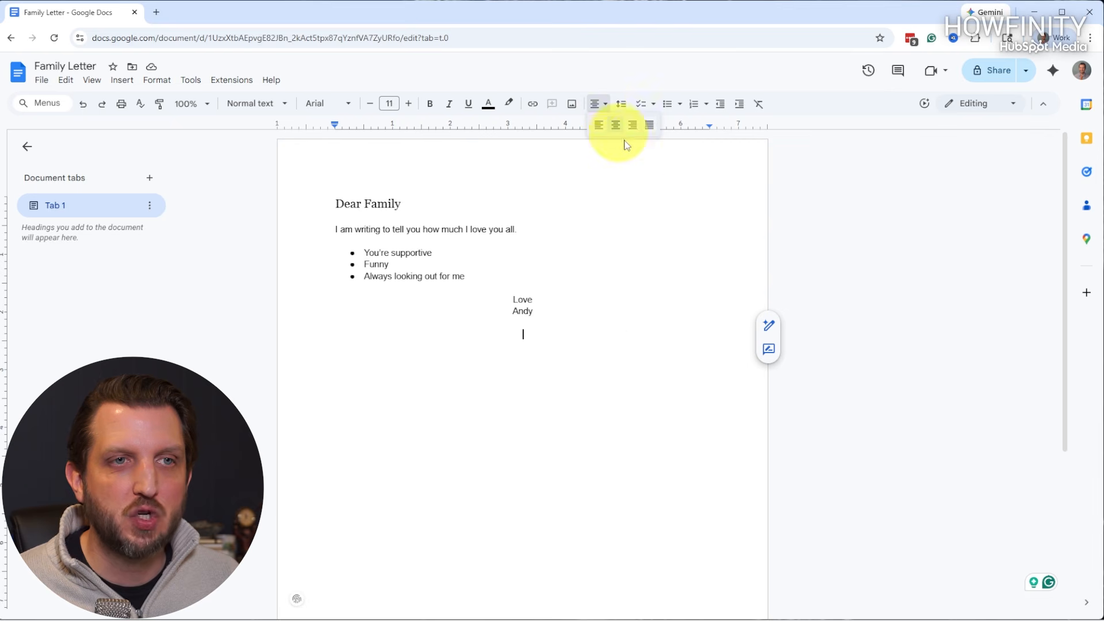
click(633, 126)
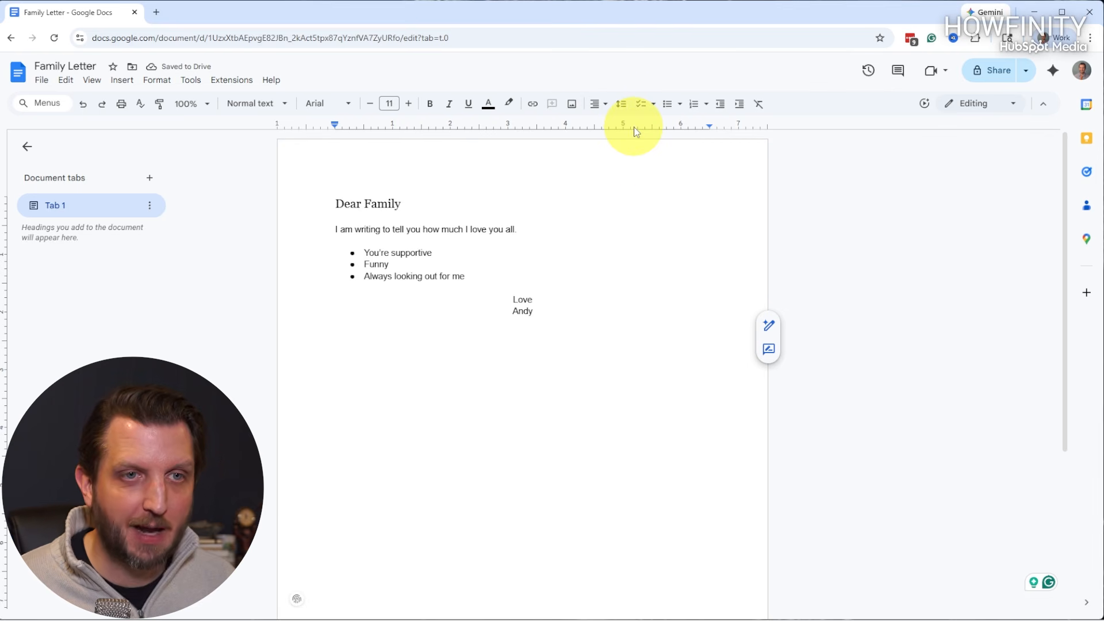
Write the postscript "P.S. Can I borrow some money?" on the right-aligned line and undo the typing again.
text(P.S. Can I borrow some money)
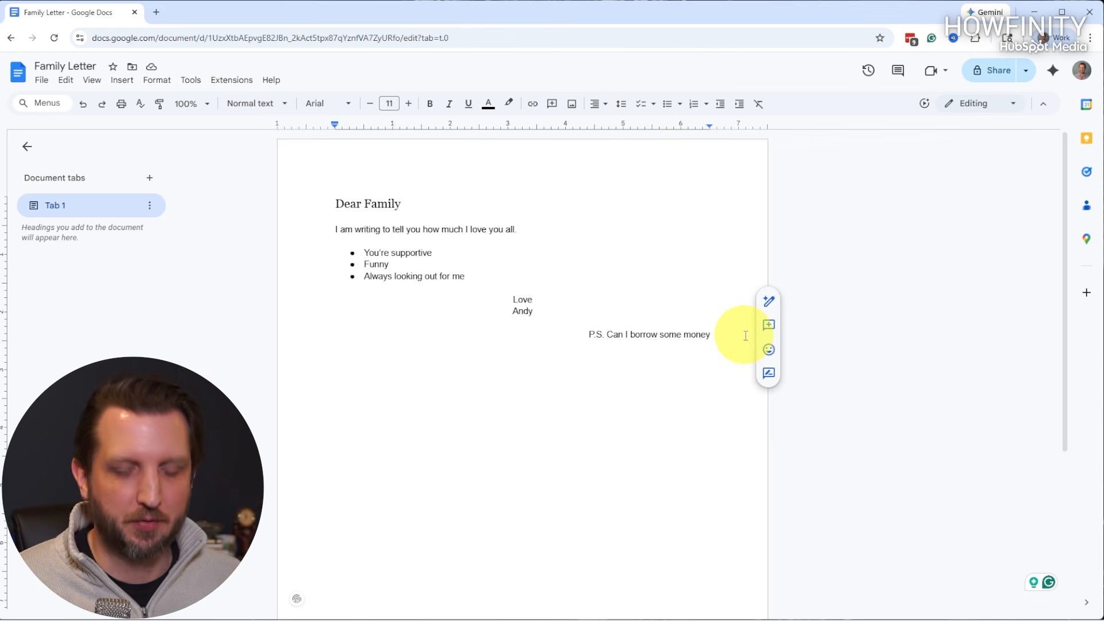
text(?)
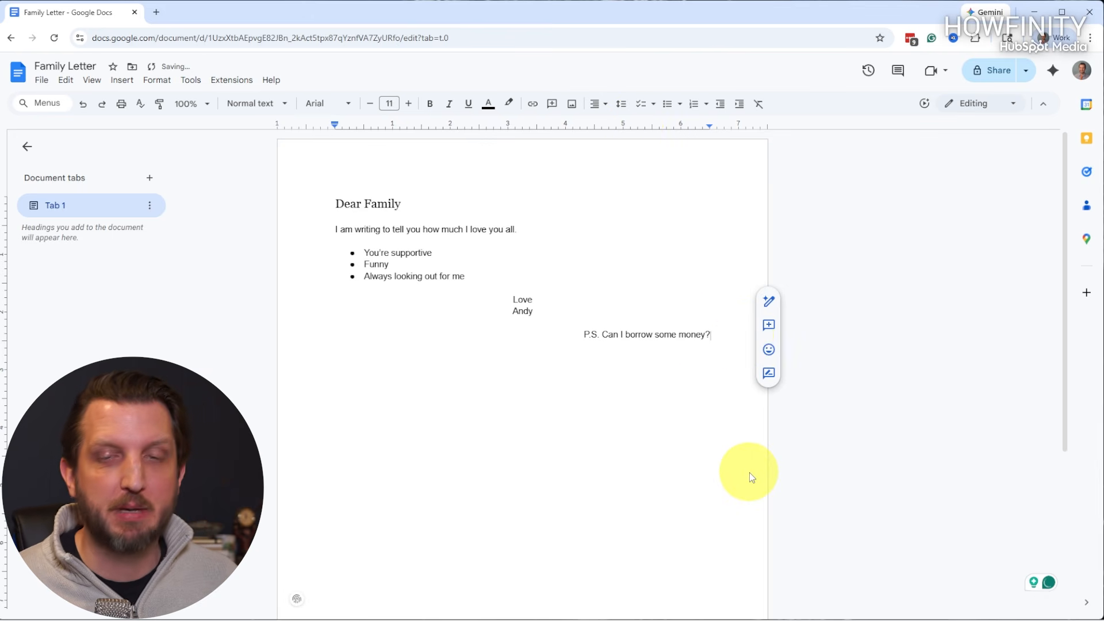
key(Return)
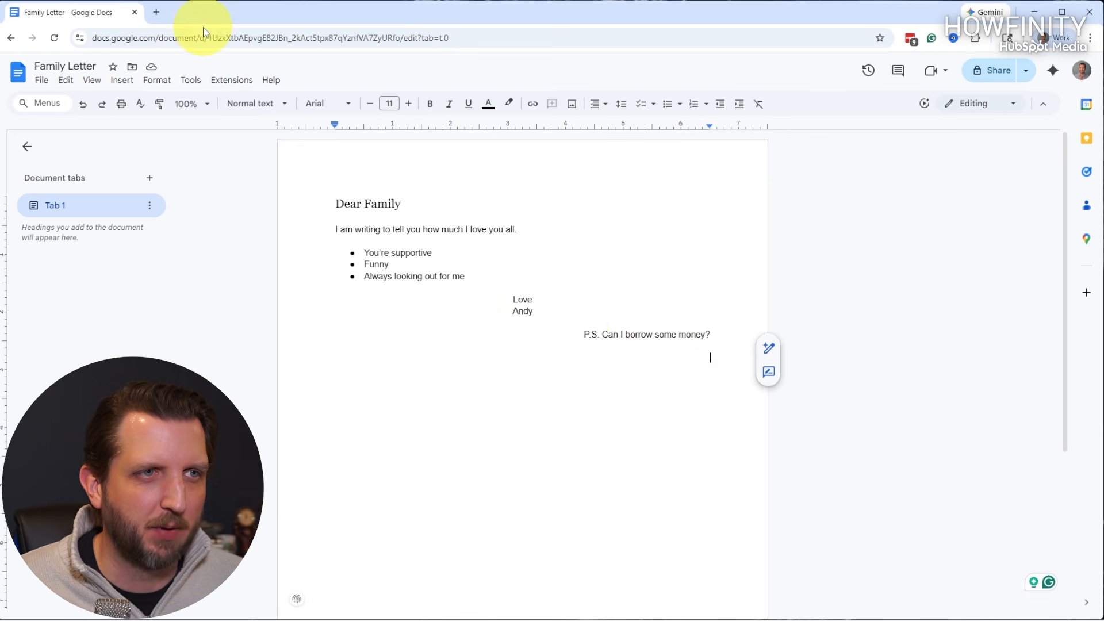
click(86, 109)
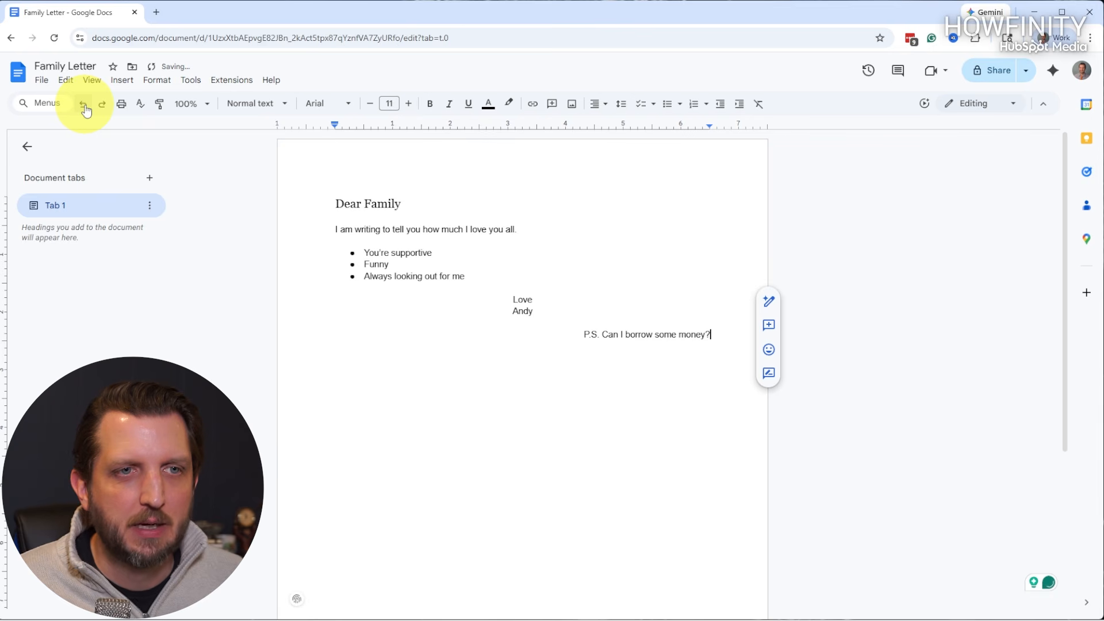
click(86, 109)
click(87, 109)
click(86, 109)
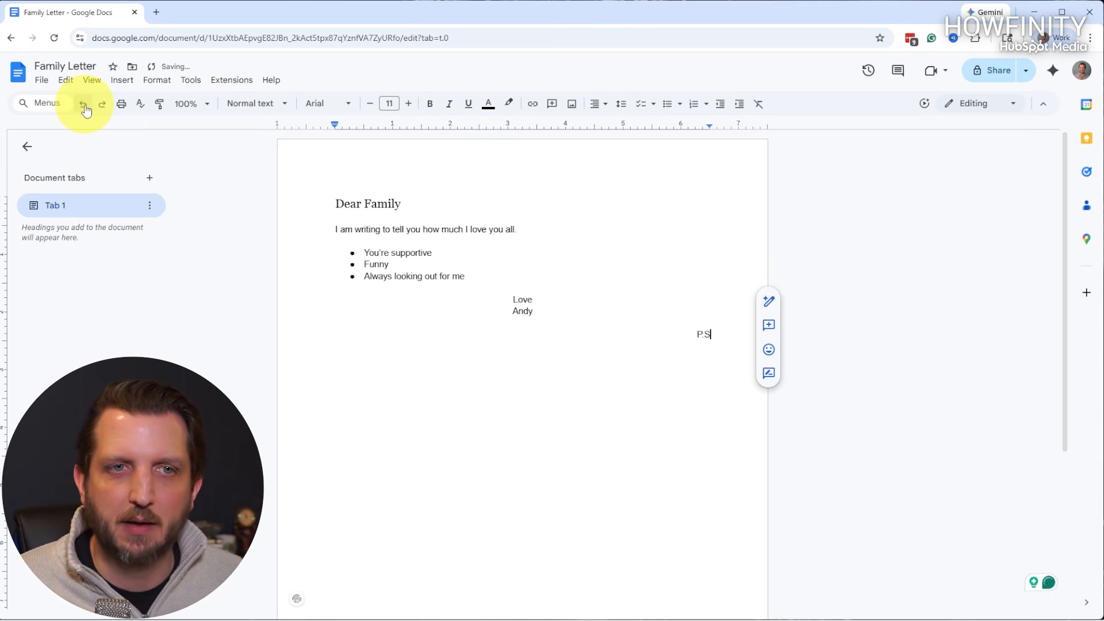
click(86, 110)
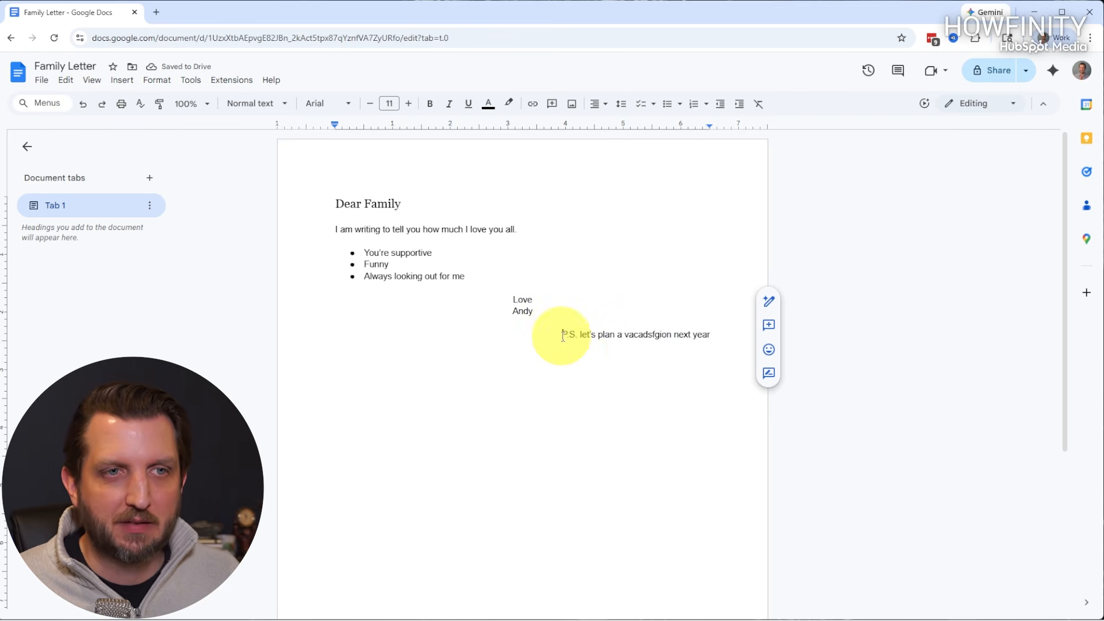
Run the spelling and grammar check on the letter and accept the correction of "vacadsfgion" to "vacation" in the postscript.
click(564, 353)
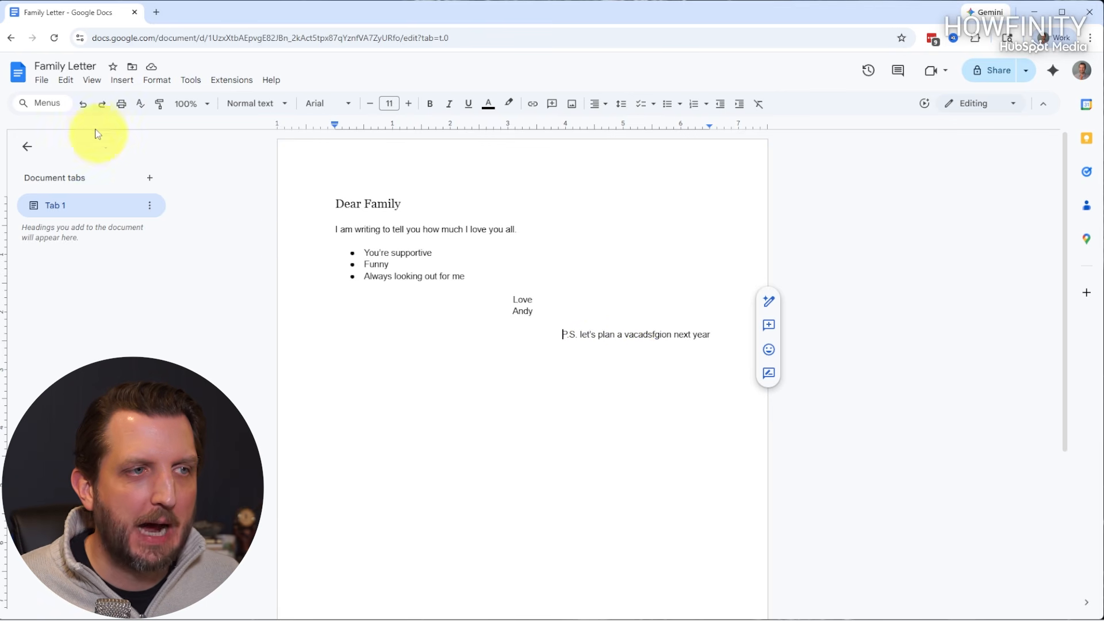
click(191, 81)
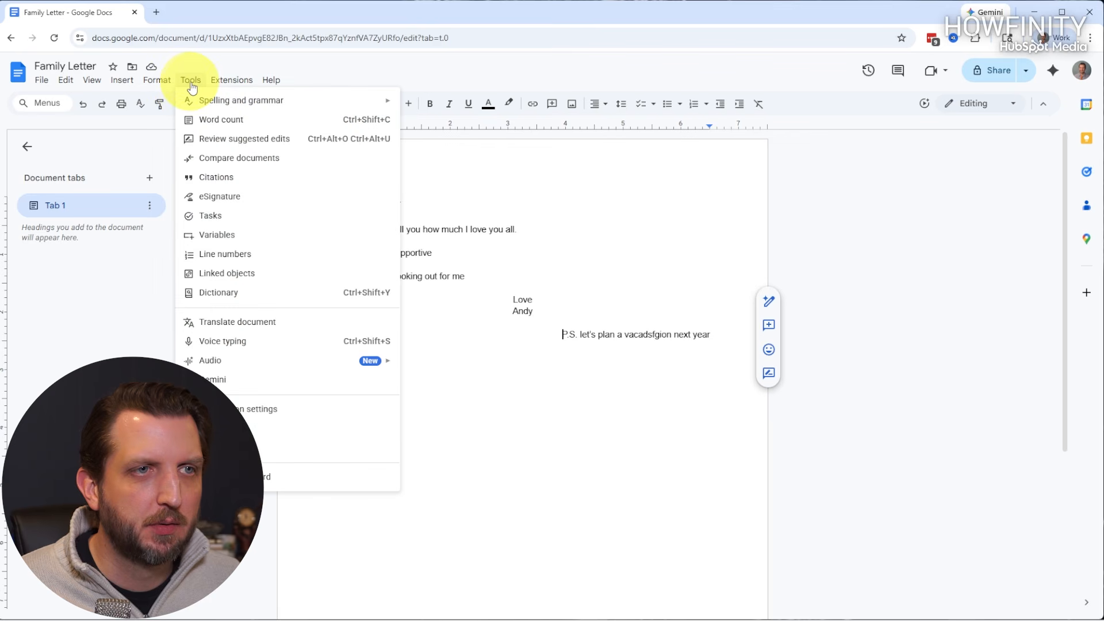
mouse_move(210, 102)
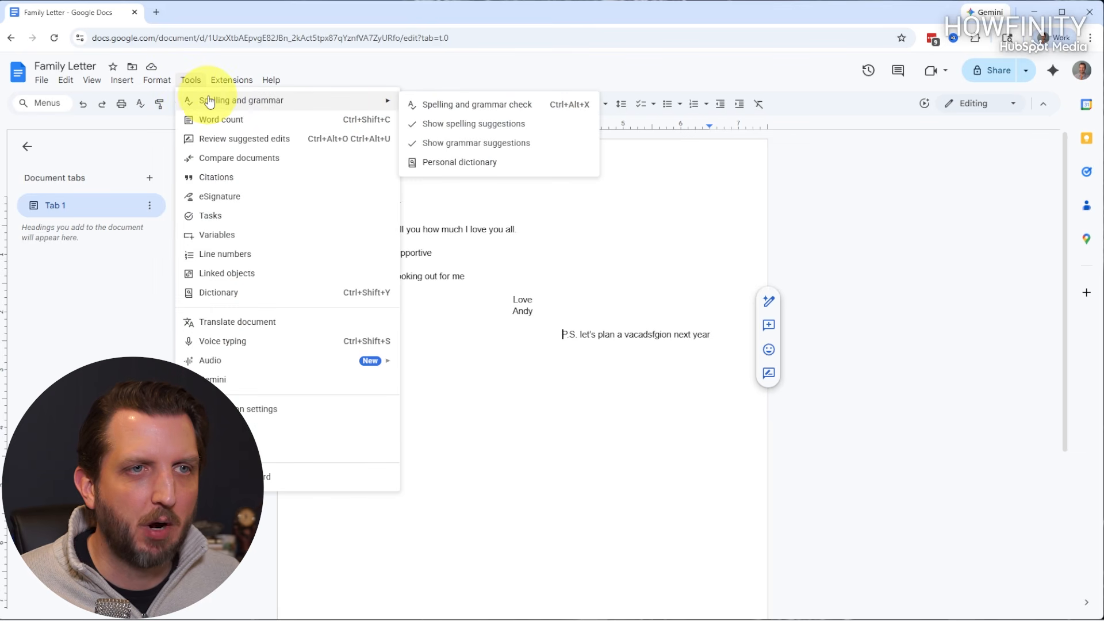
click(438, 111)
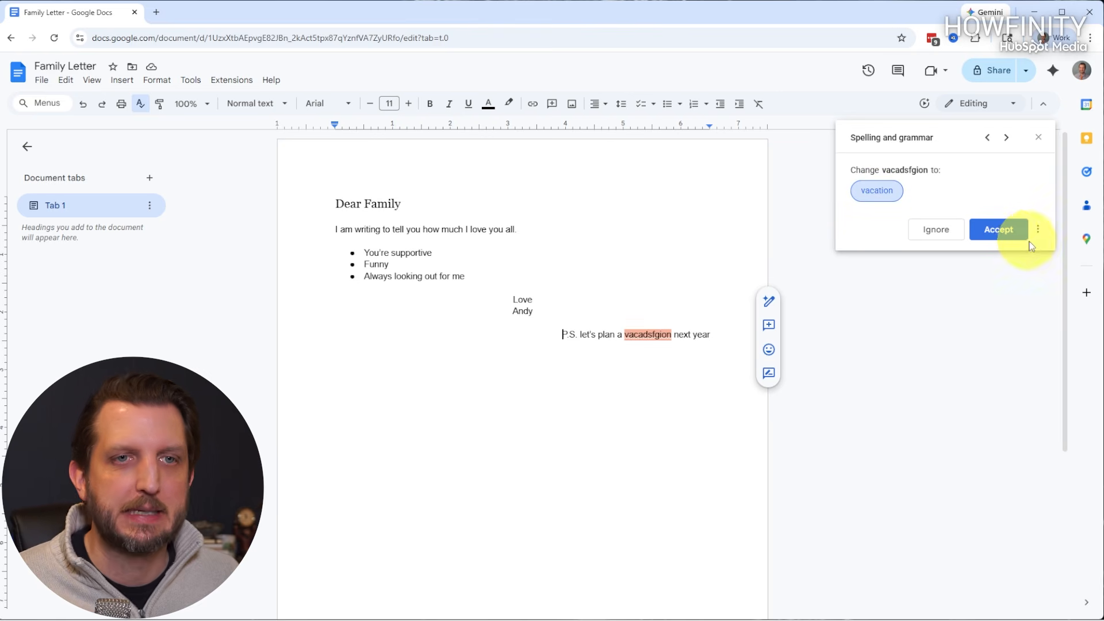
click(1006, 236)
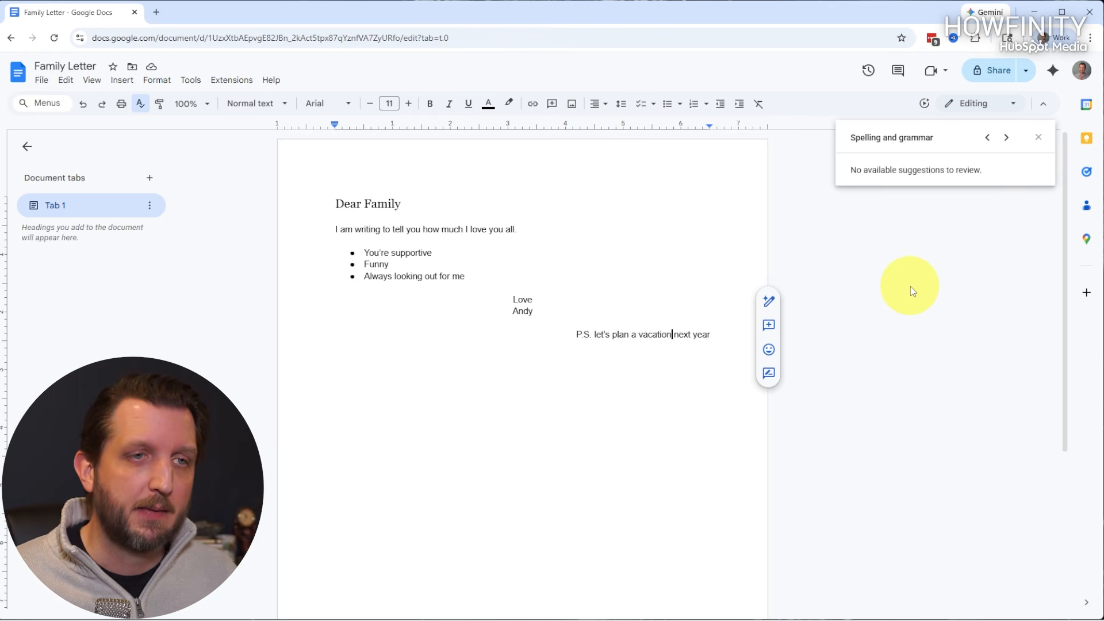
click(1038, 140)
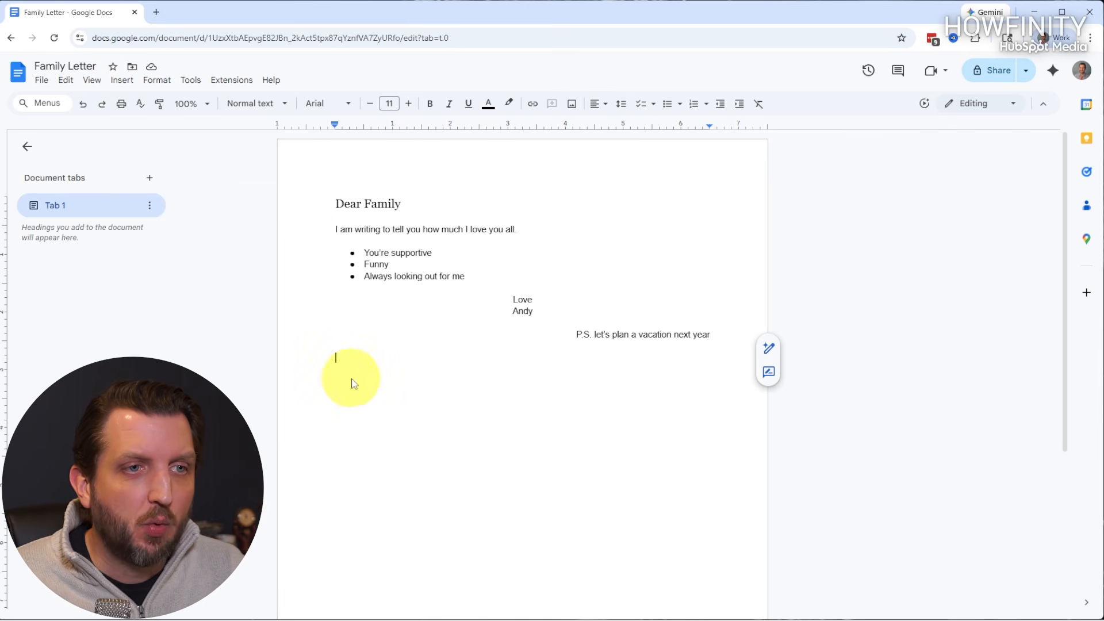
Insert the image MM102_Thumbnail_v1 from the computer on the left-aligned line below the postscript.
click(123, 82)
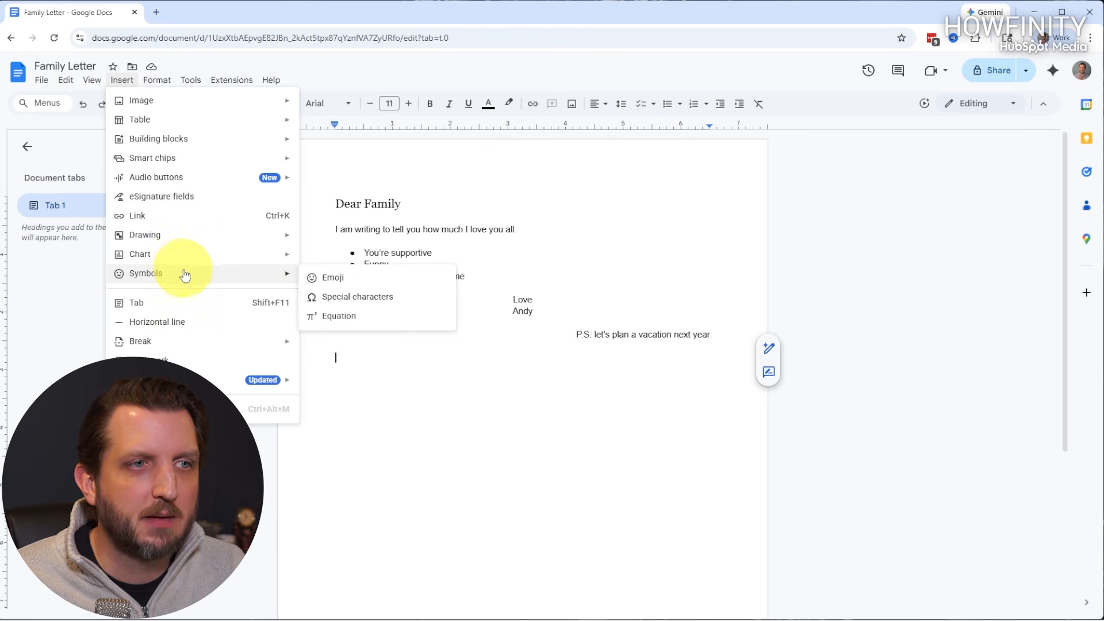
mouse_move(148, 108)
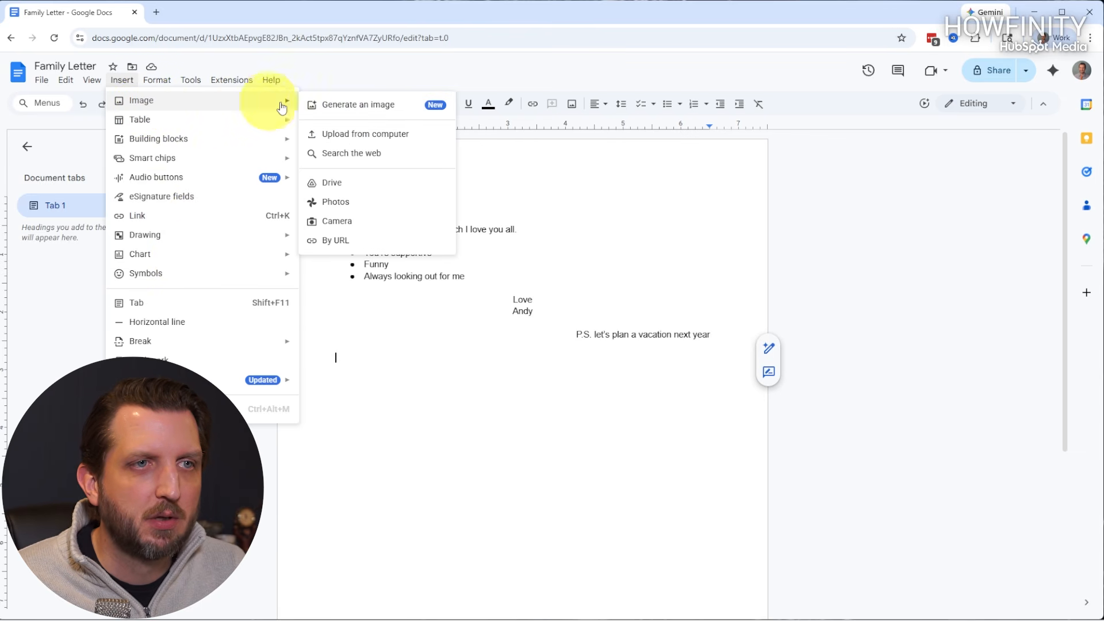
click(351, 155)
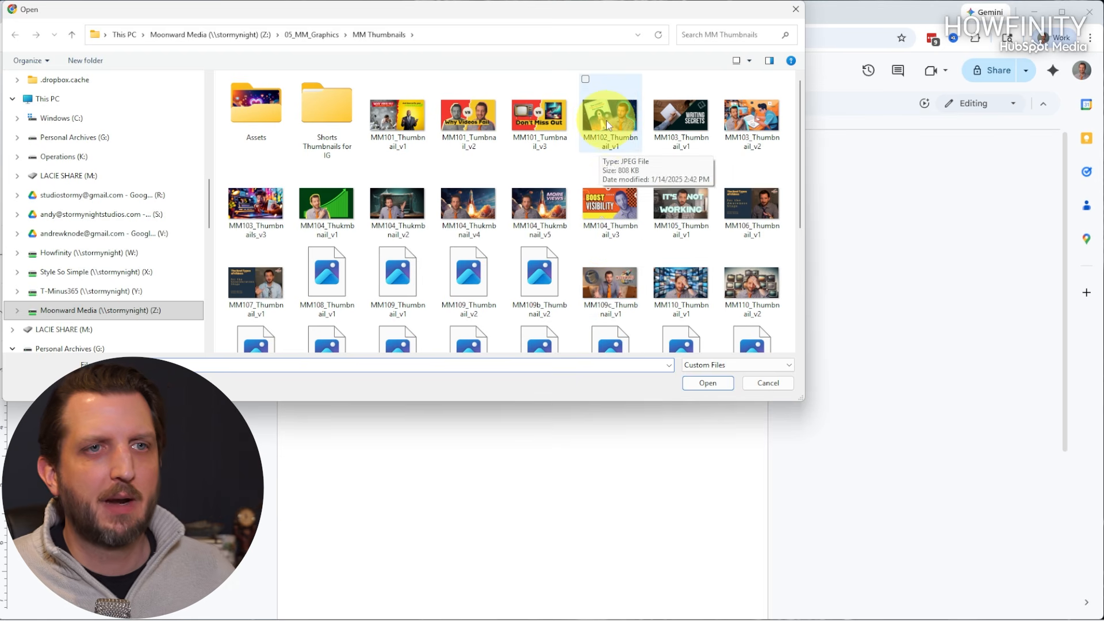
click(607, 125)
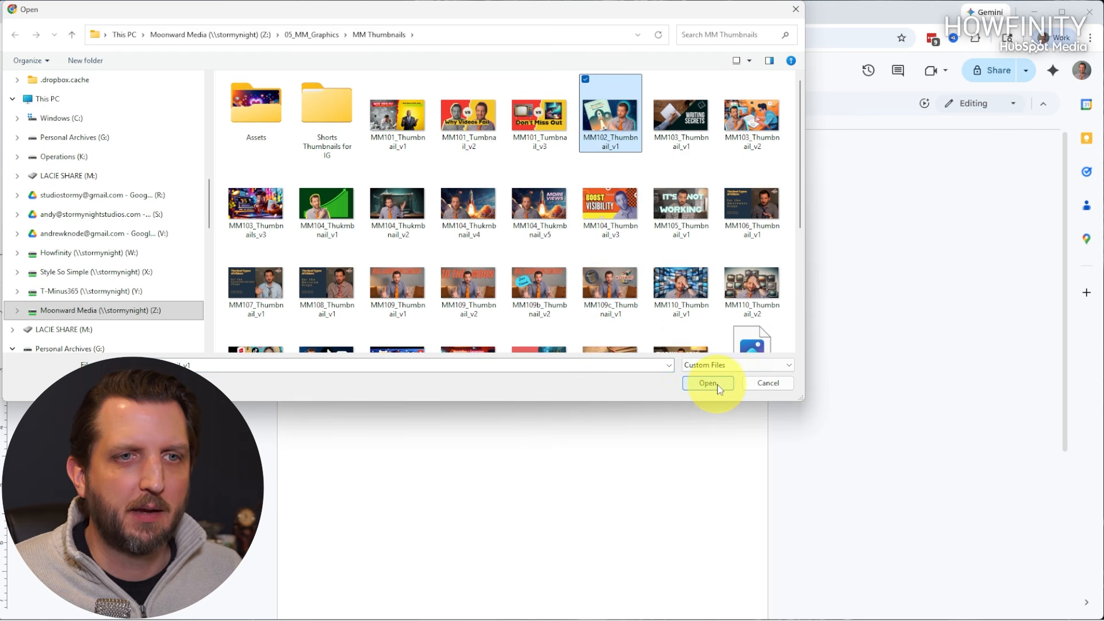
click(708, 383)
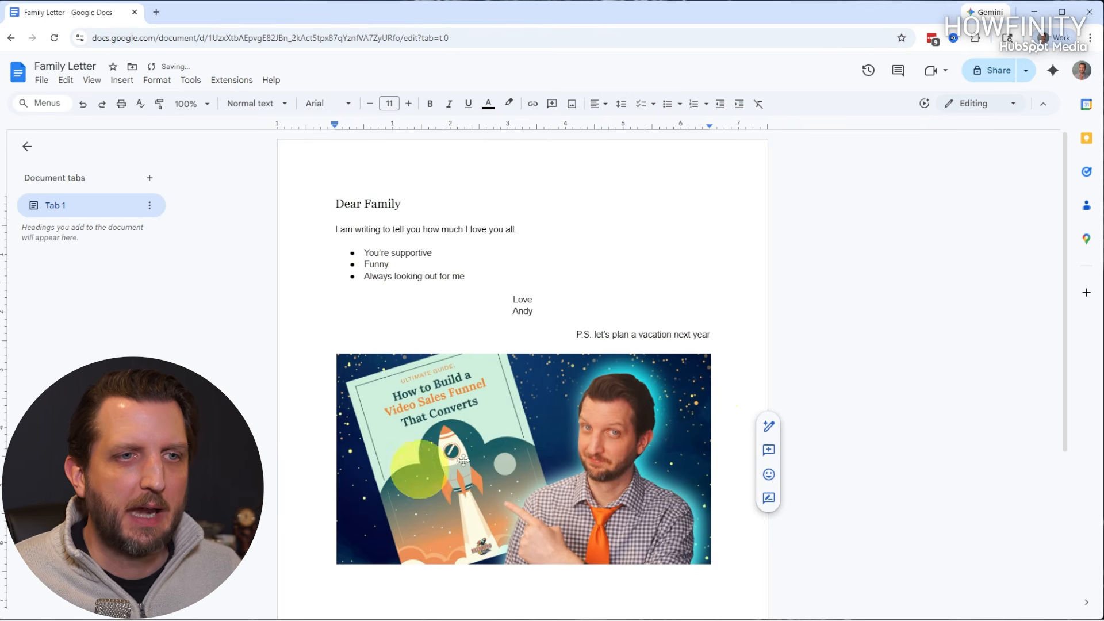
Shrink the inserted image proportionally to about 2.6 inches wide.
click(633, 491)
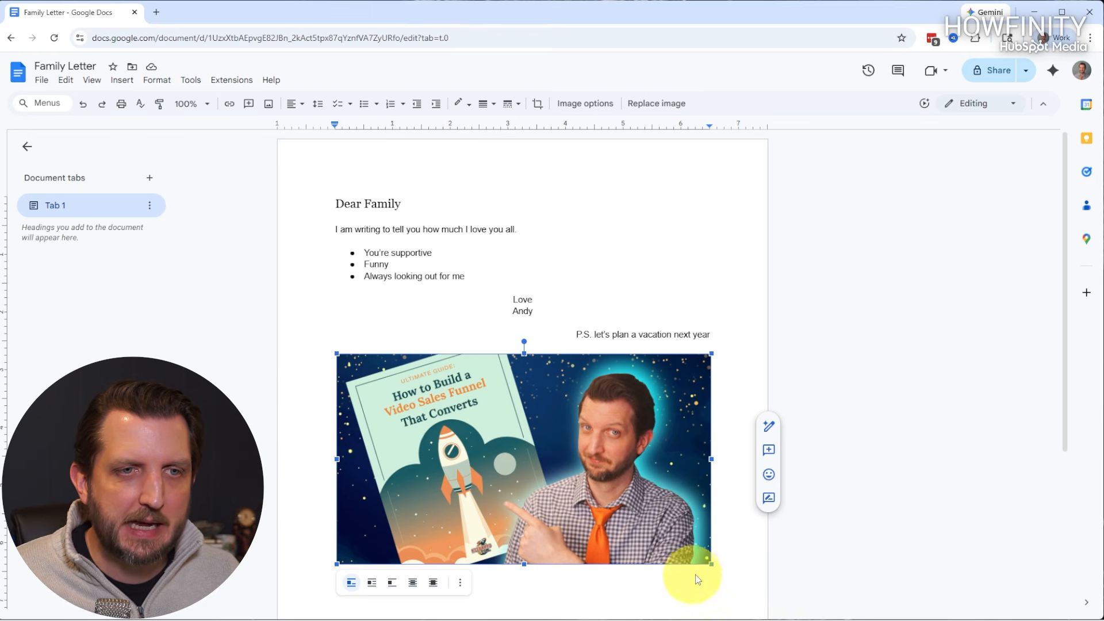
drag(711, 564, 487, 438)
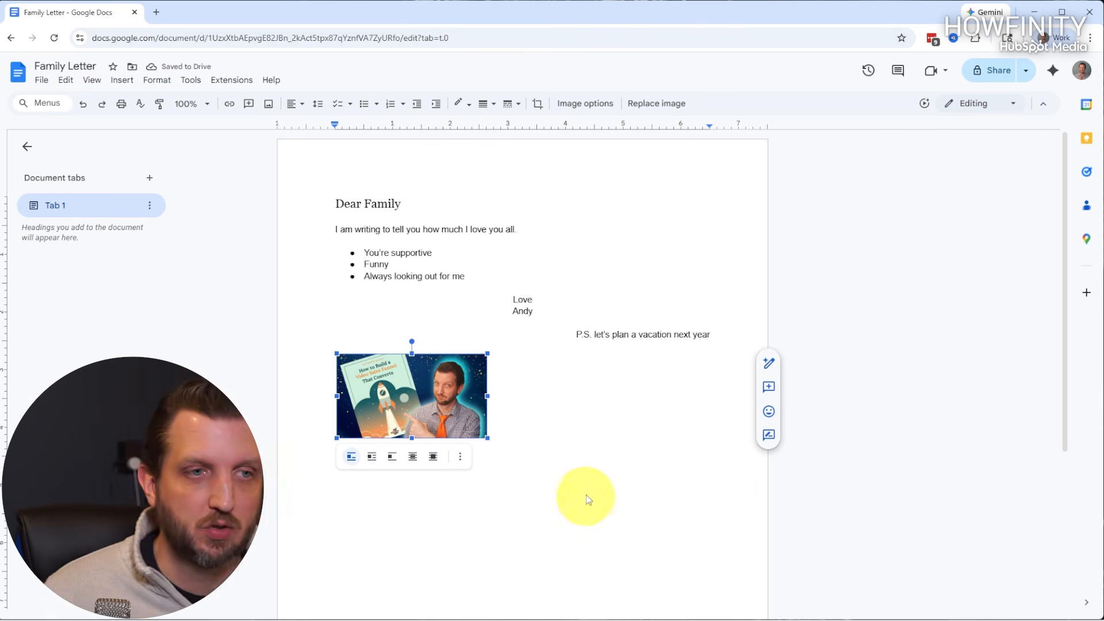
click(566, 450)
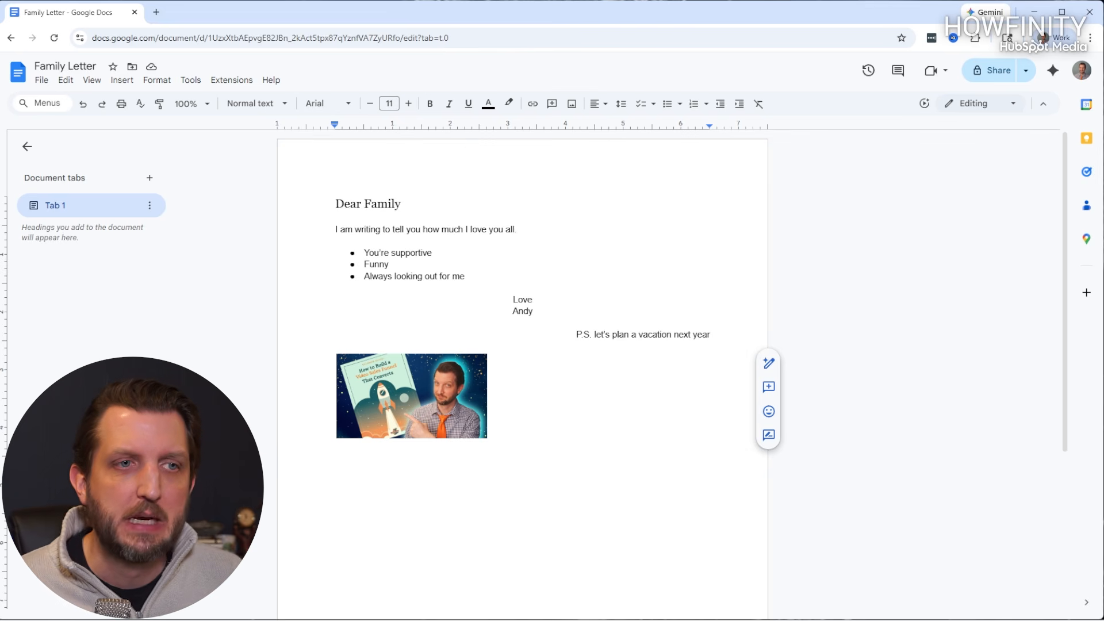
Share the document with anyone with the link as Editor, and copy the sharing link.
click(998, 71)
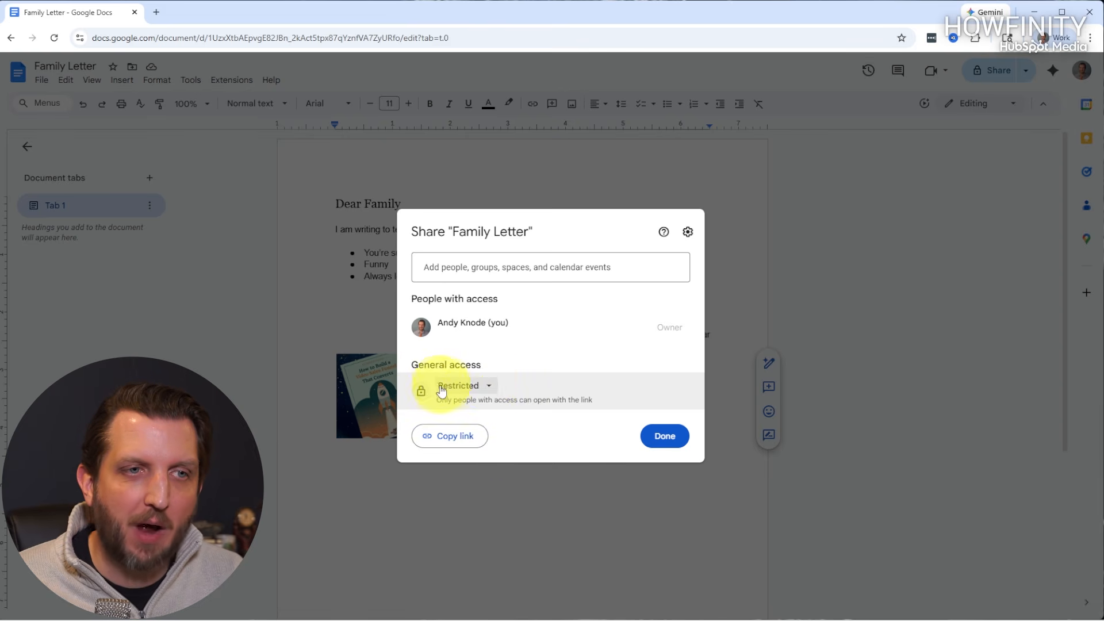
click(483, 391)
click(506, 492)
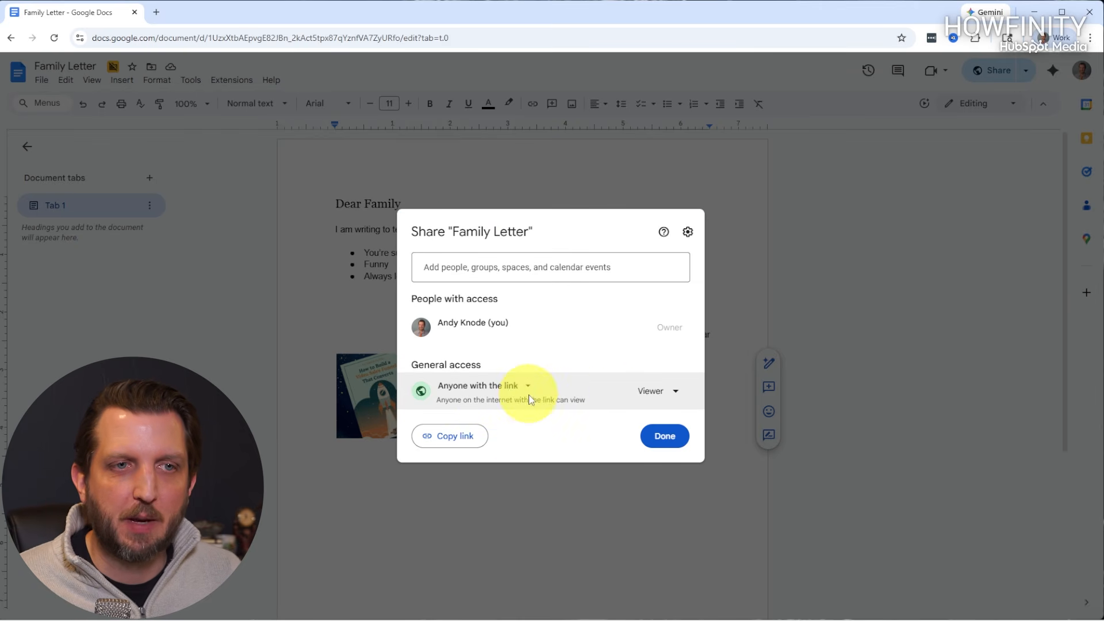
click(677, 395)
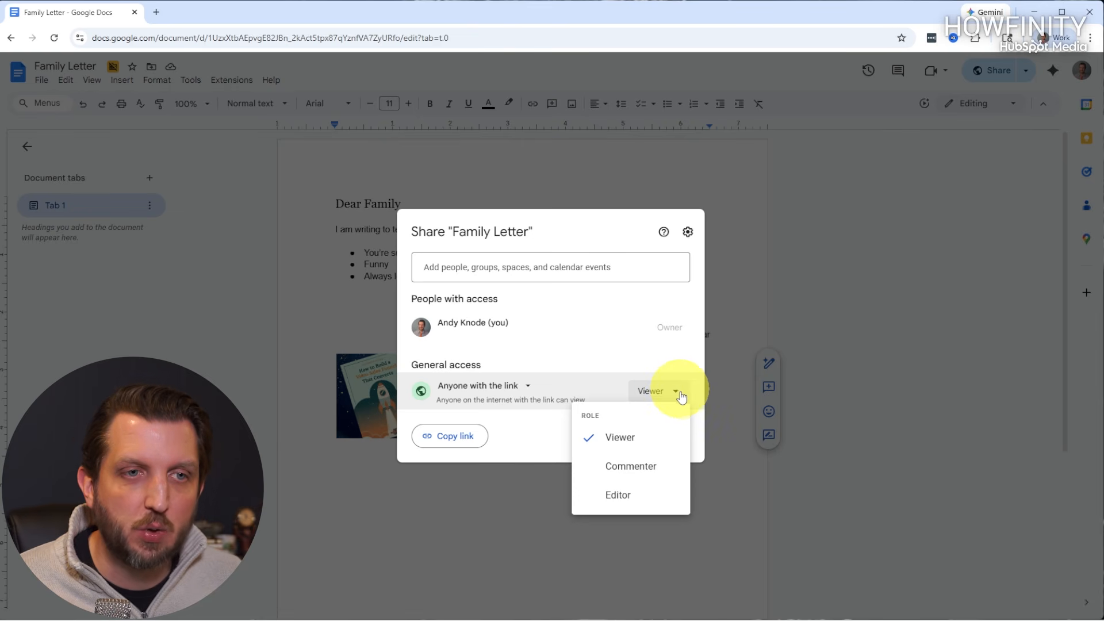
click(623, 496)
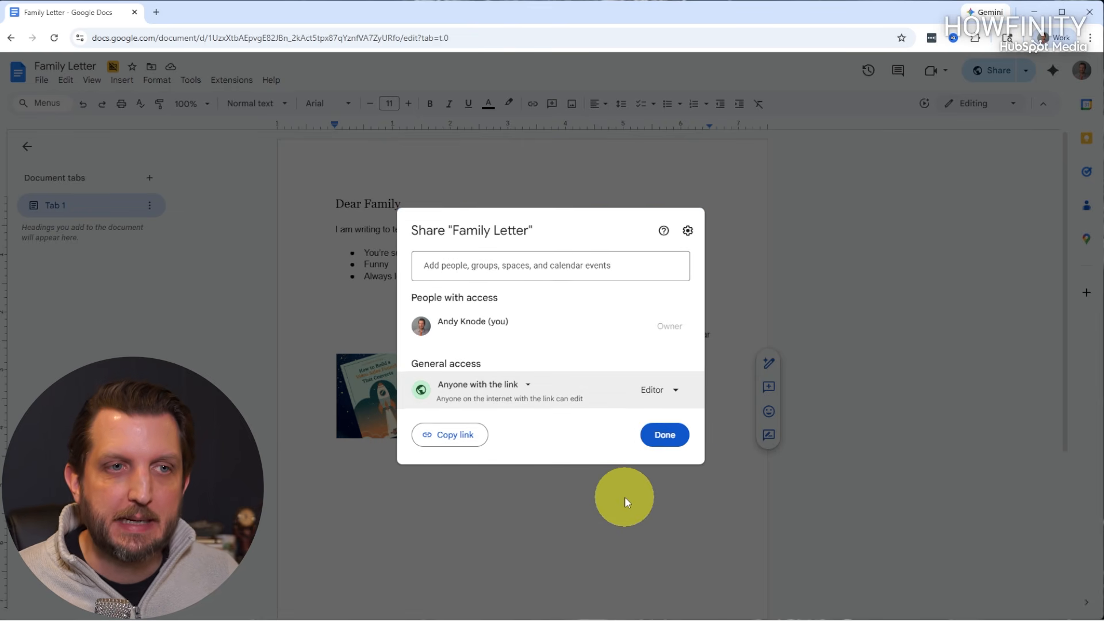
click(452, 442)
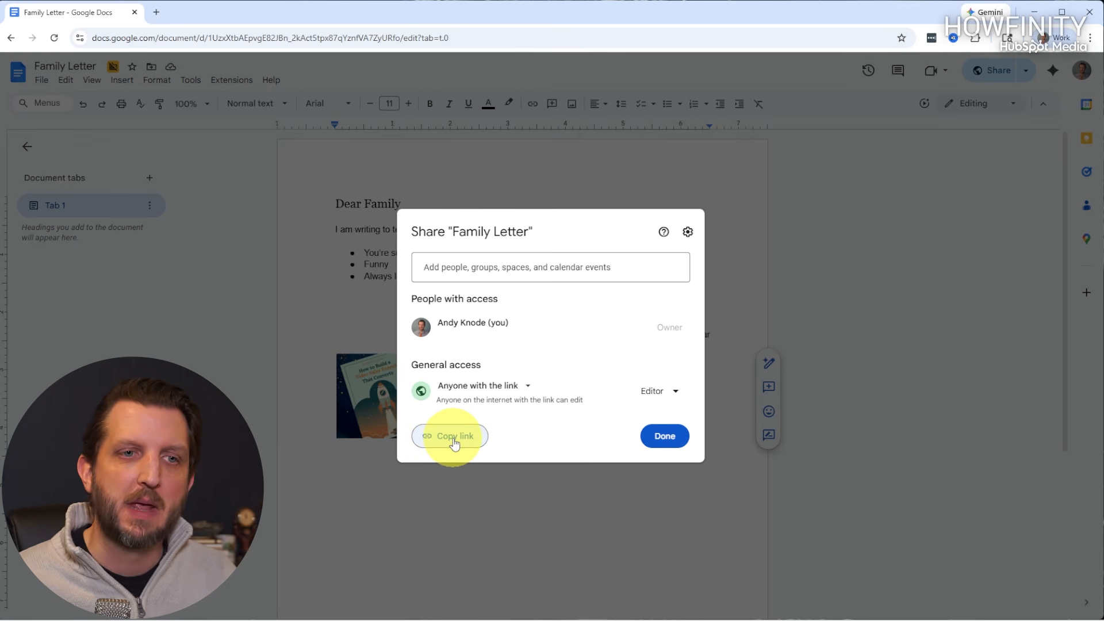
click(663, 438)
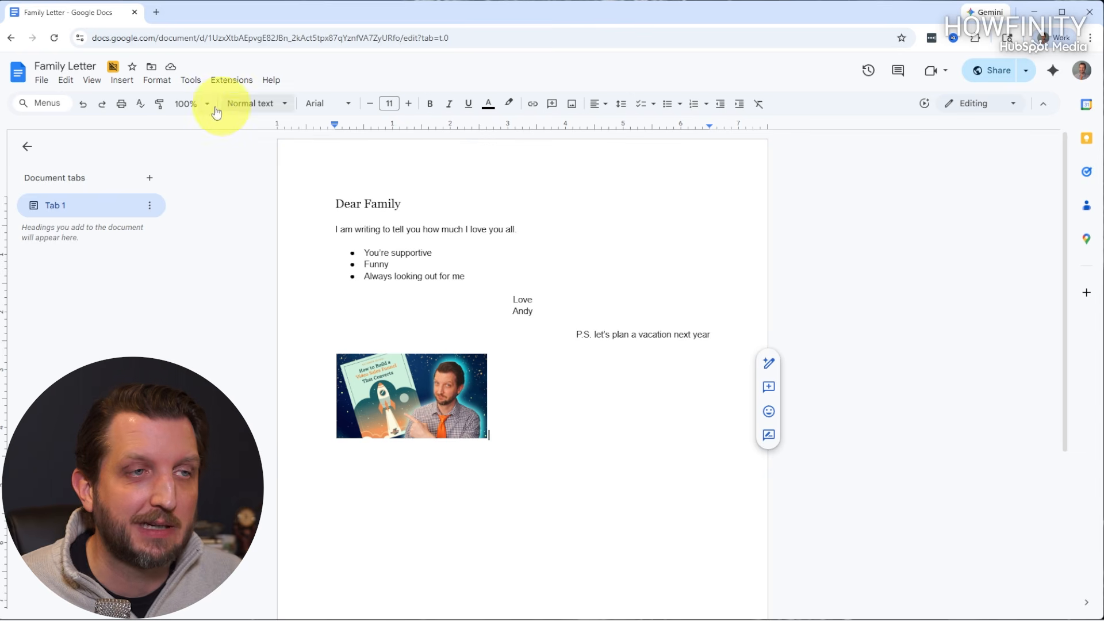
click(42, 82)
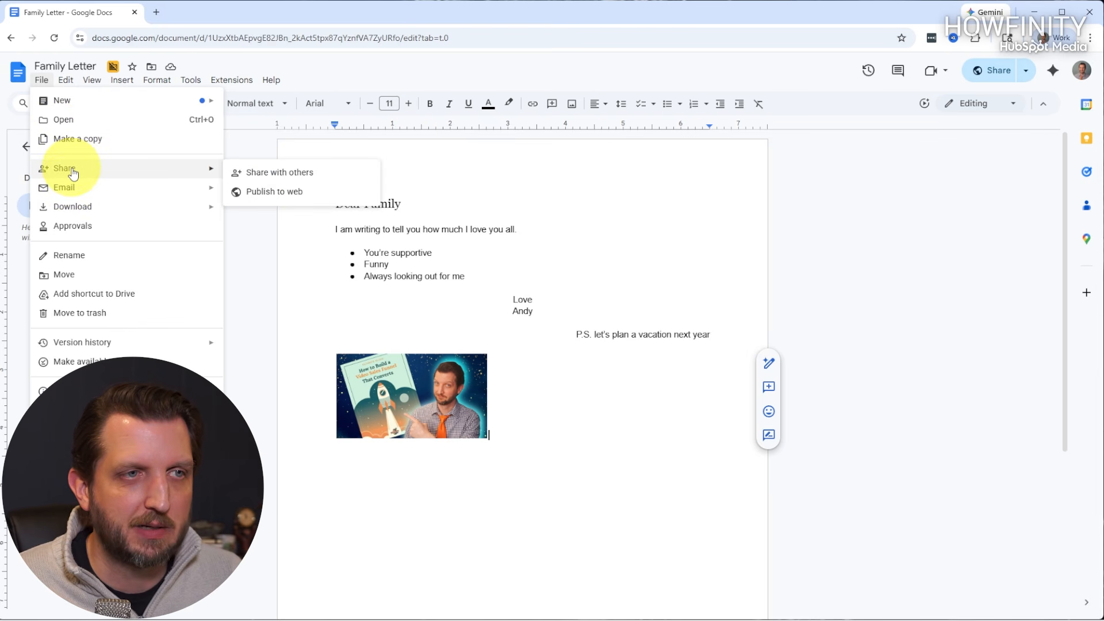
mouse_move(74, 211)
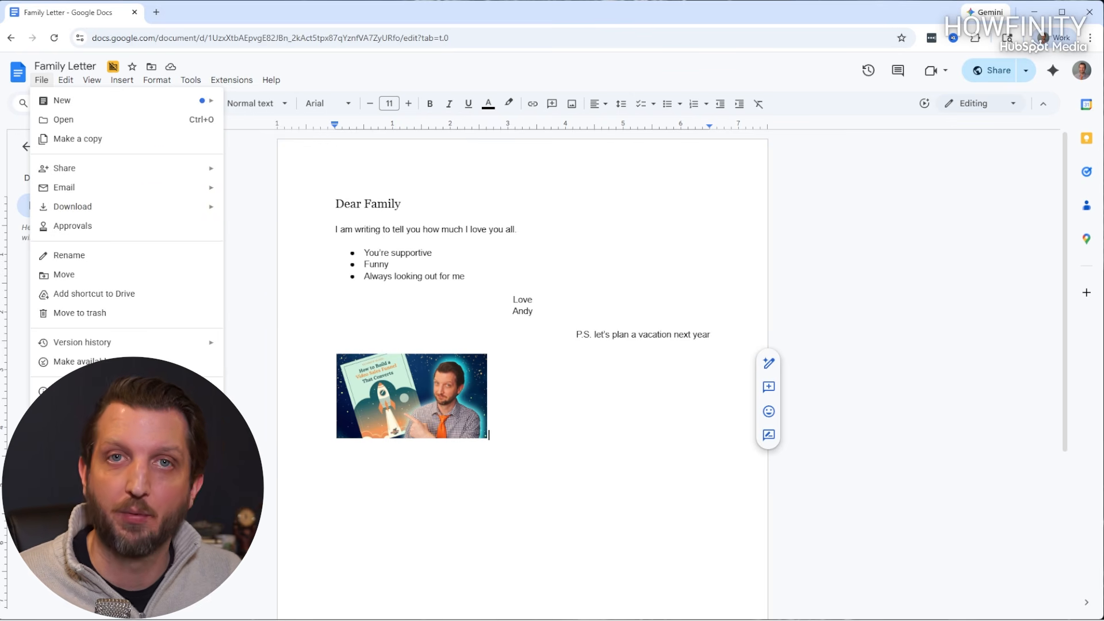
click(607, 280)
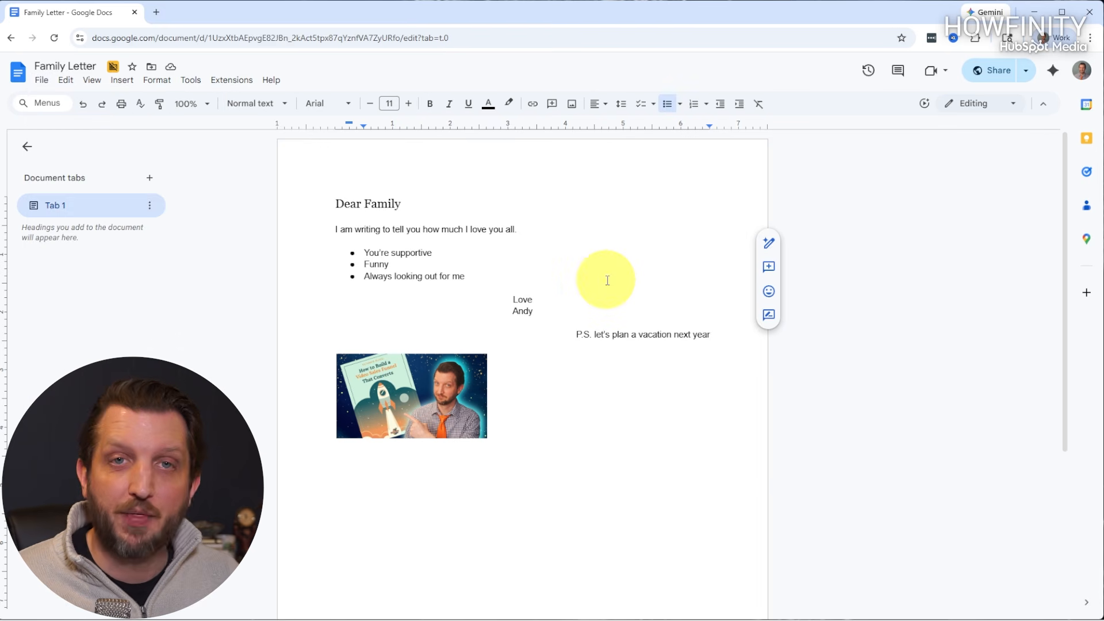